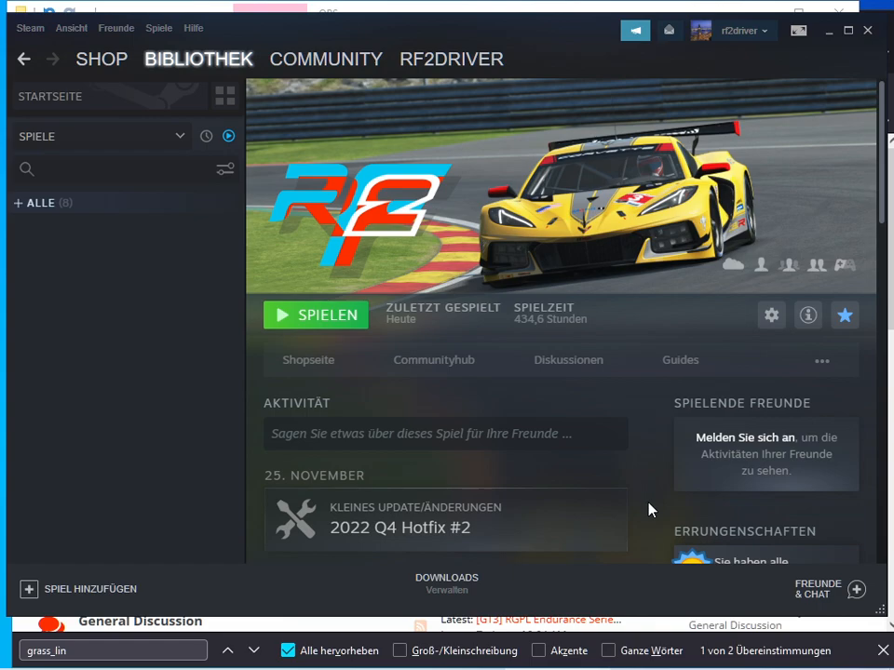
Launch rFactor 2 in Dev Mode and enter the training session at Megara Athens Circuit in the car.
left_click(319, 324)
left_click(363, 363)
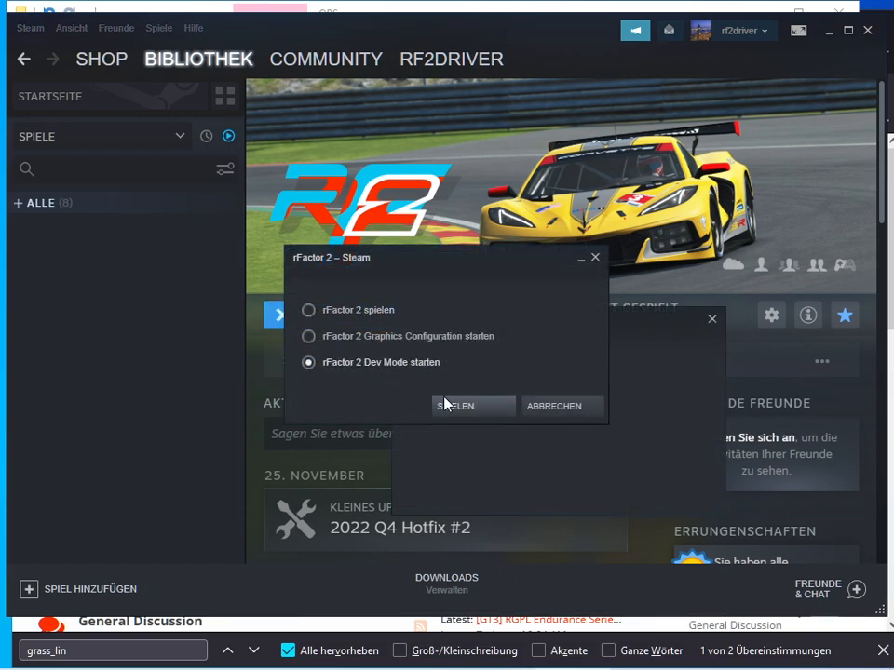
left_click(462, 408)
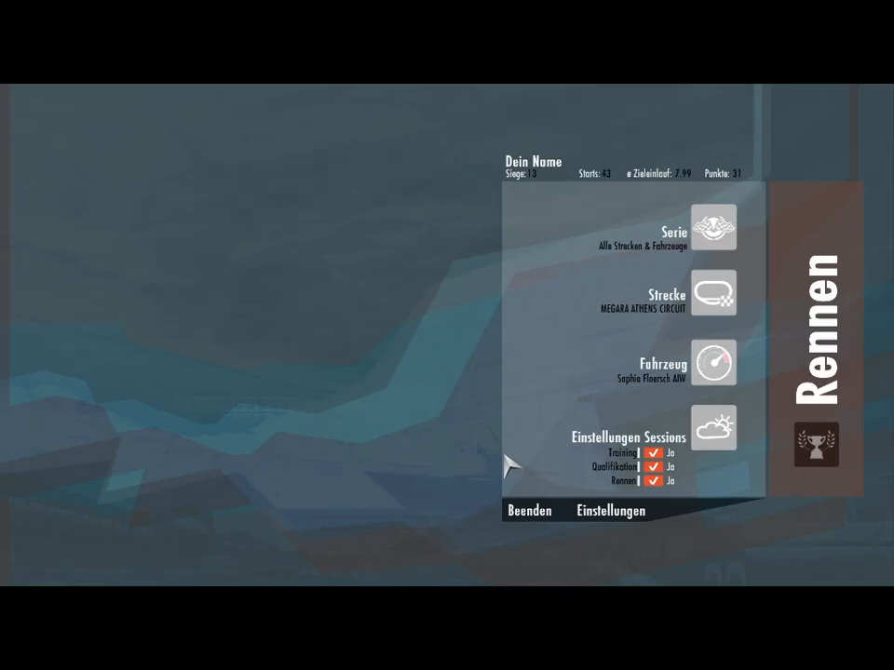
left_click(778, 266)
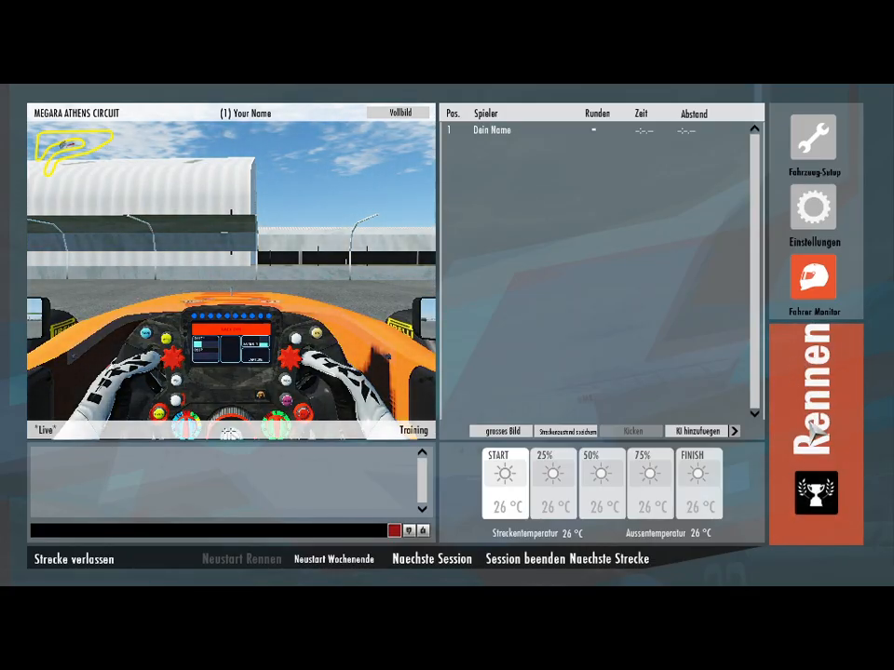
left_click(813, 429)
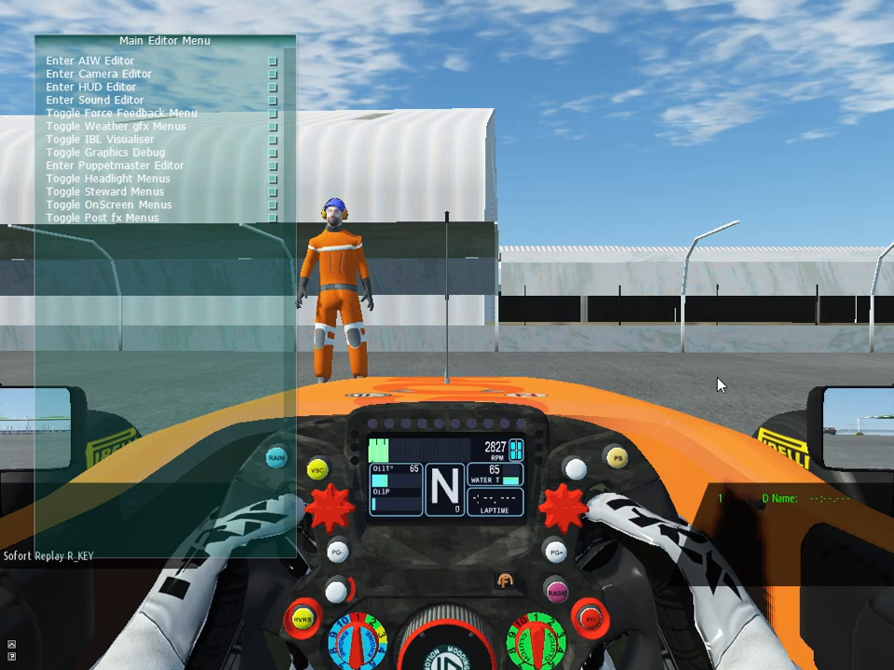
Change to an outside view of the car and drive it to the yellow grass line beside the tyre barrier.
key("Home")
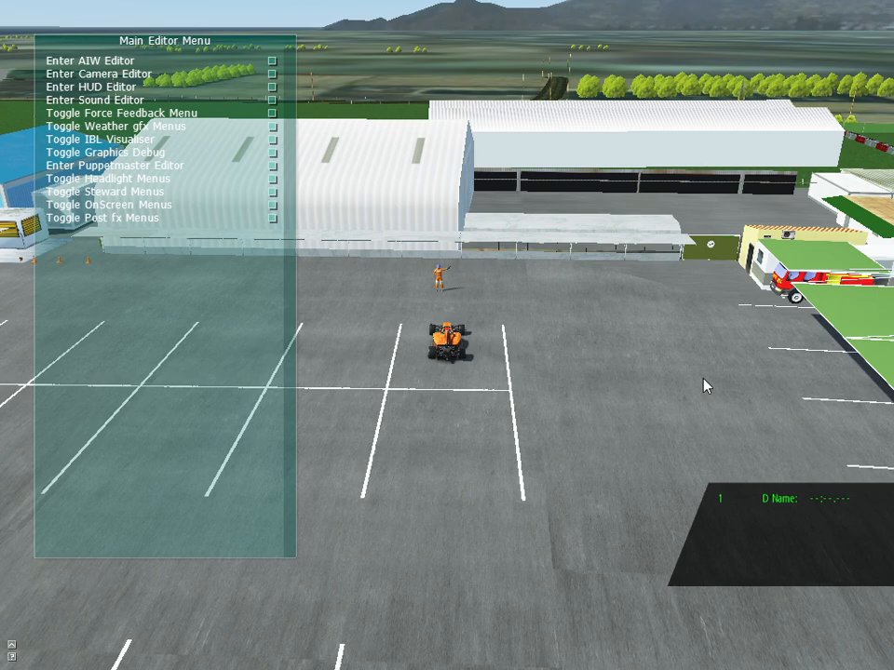
key("Right")
key("Right")
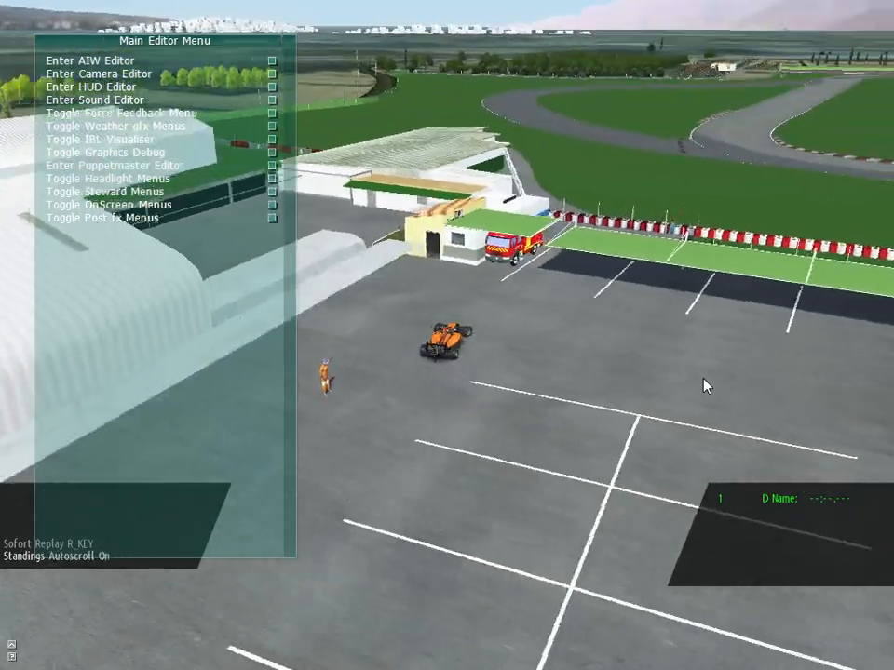
key("Right")
key("Right")
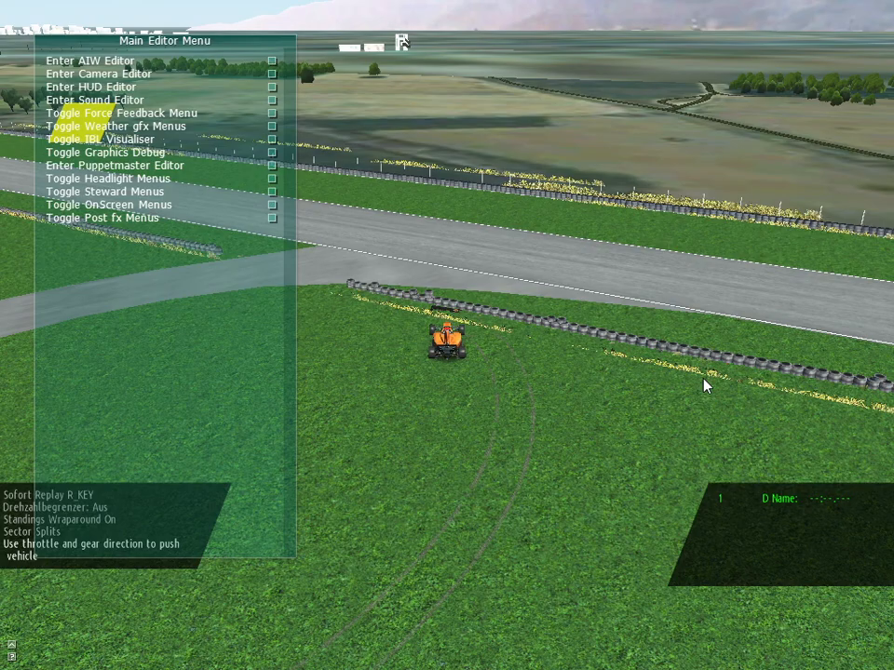
Return to the cockpit view facing the grass line and close the Main Editor Menu.
key("Insert")
key("Insert")
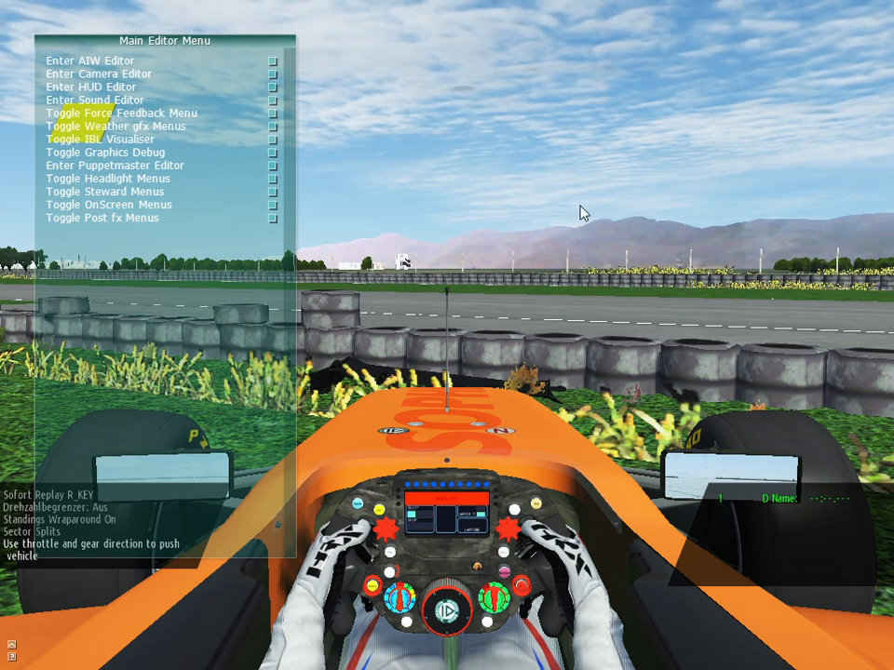
left_click(281, 39)
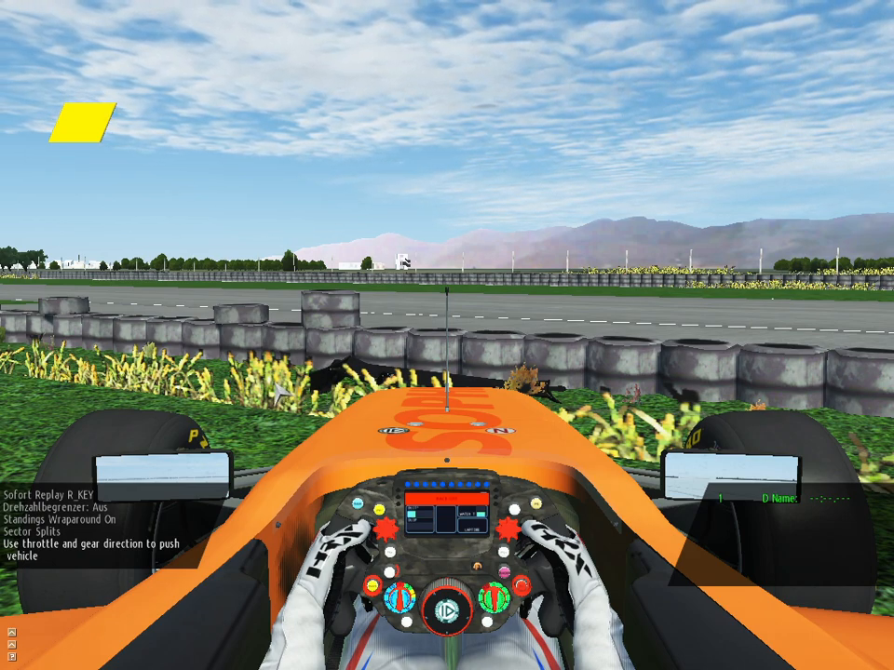
Switch to the Firefox window and open the bookmarked rFactor 2 material editor.
key("alt+Tab")
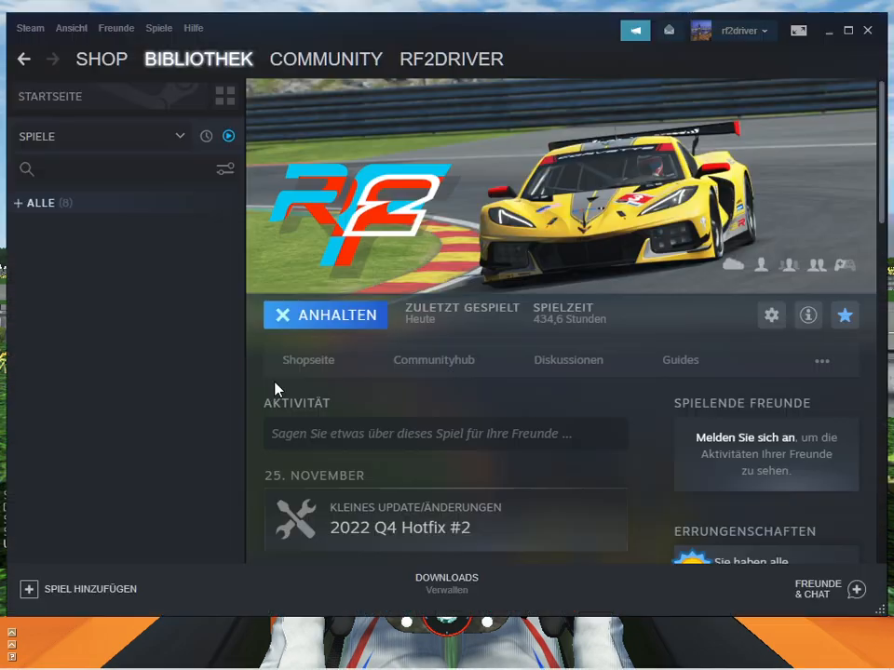
left_click(302, 656)
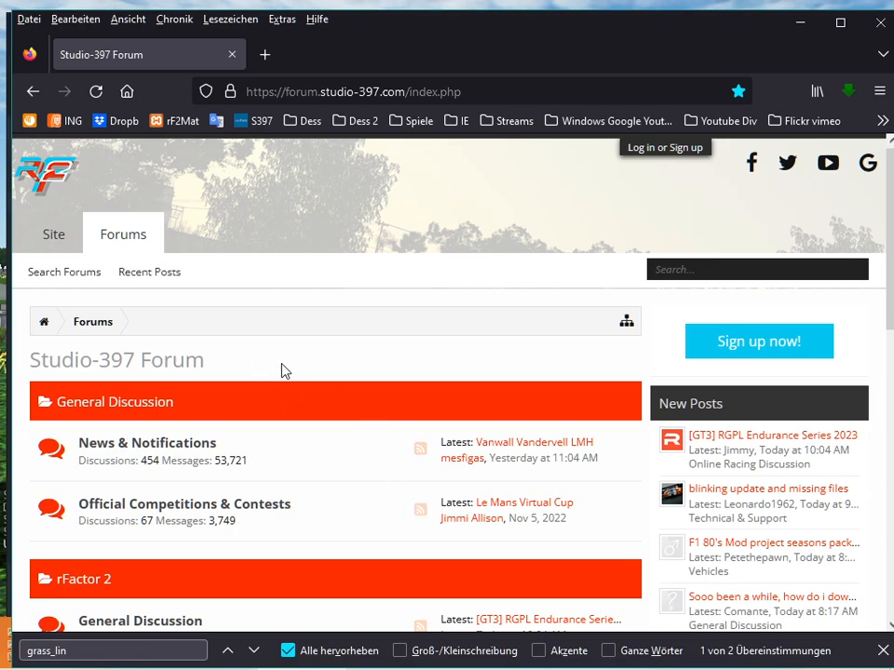
left_click(182, 124)
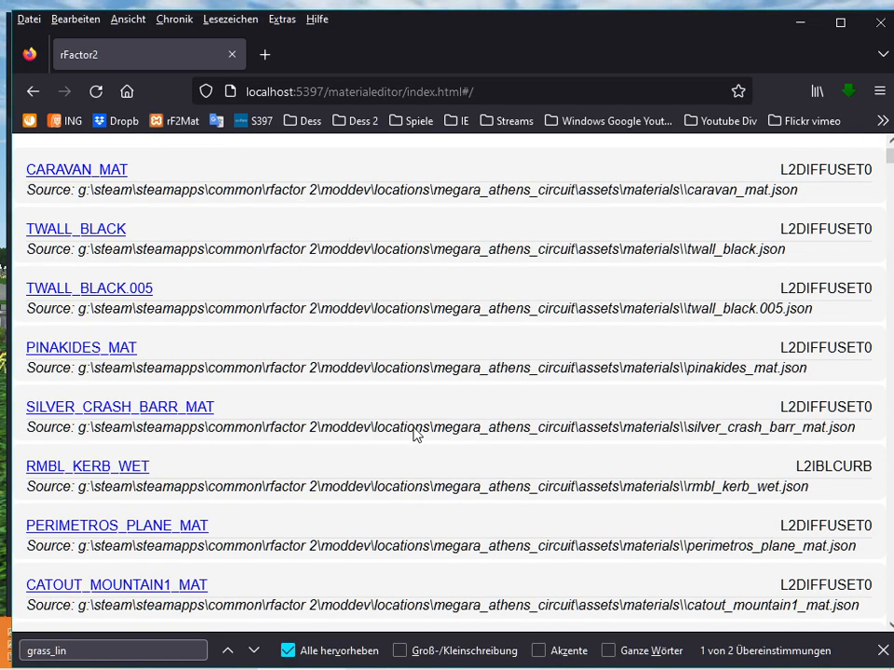
Search the material list for "grass_line" and open the GRASS_LINES_MAT material.
left_click(149, 647)
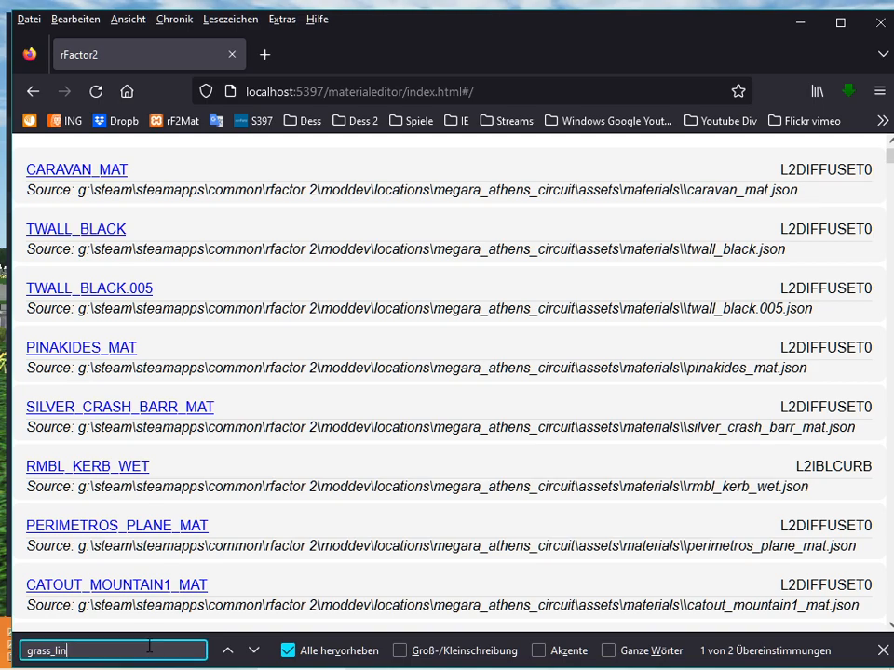
left_click_drag(71, 651, 28, 656)
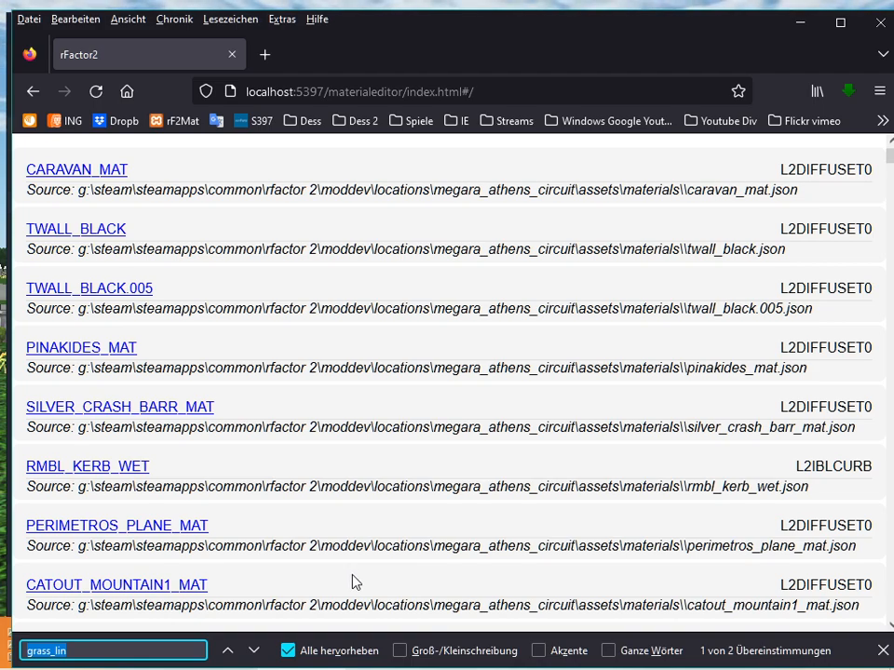
left_click(184, 651)
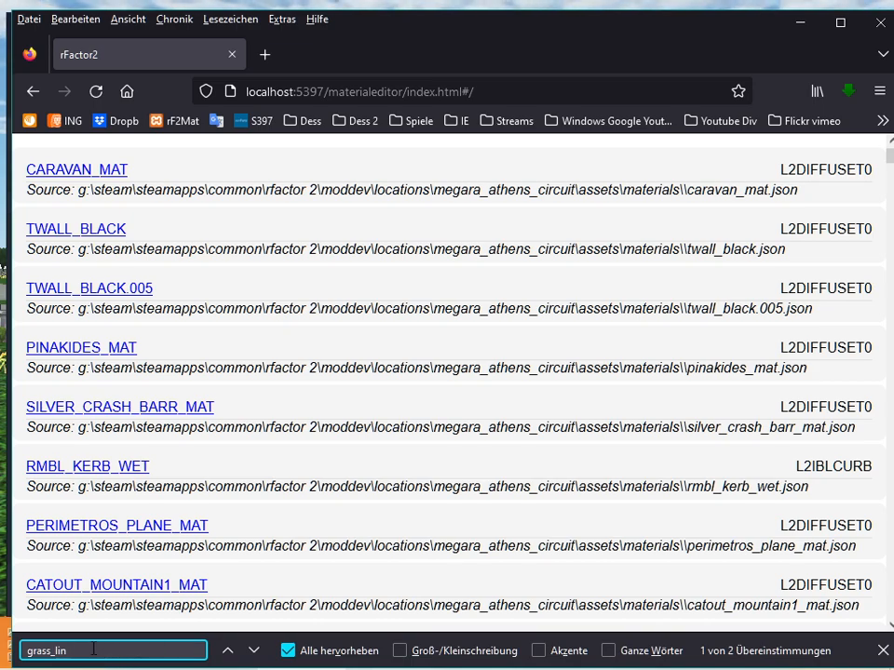
type("e")
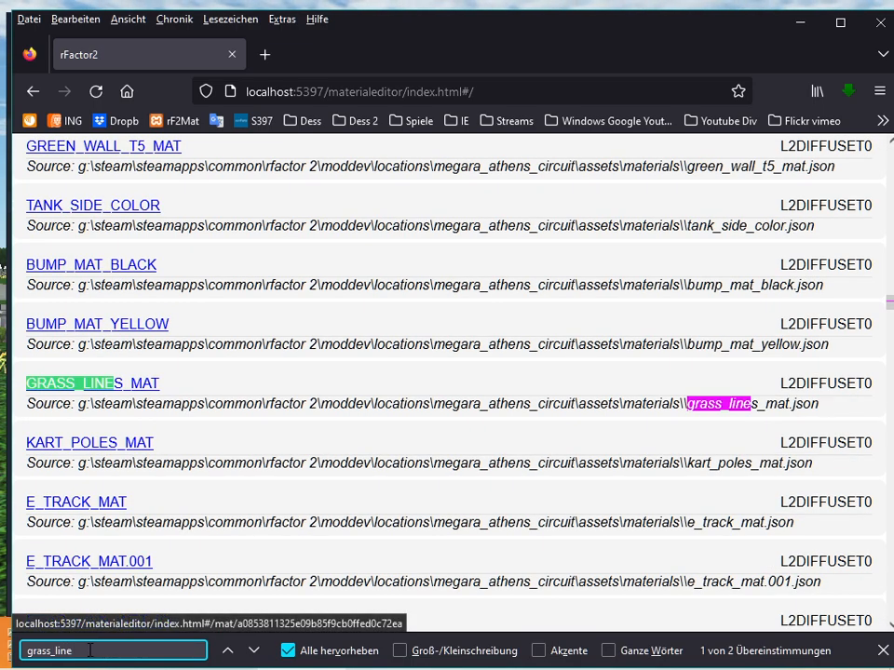
left_click(74, 392)
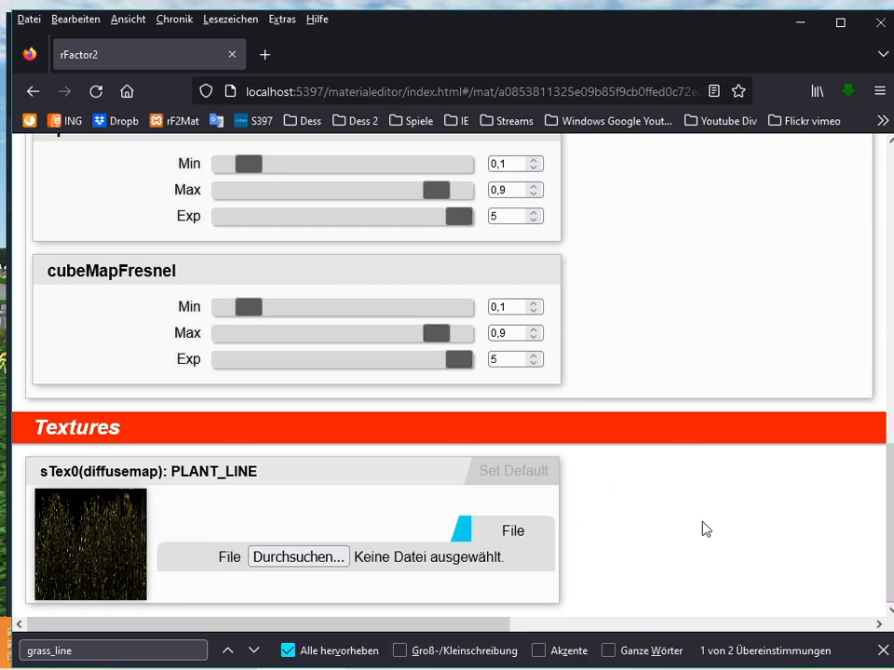
Change the shader of GRASS_LINES_MAT to L2IBLSTANDARD.
scroll(705, 529, "up", 10)
scroll(705, 529, "up", 3)
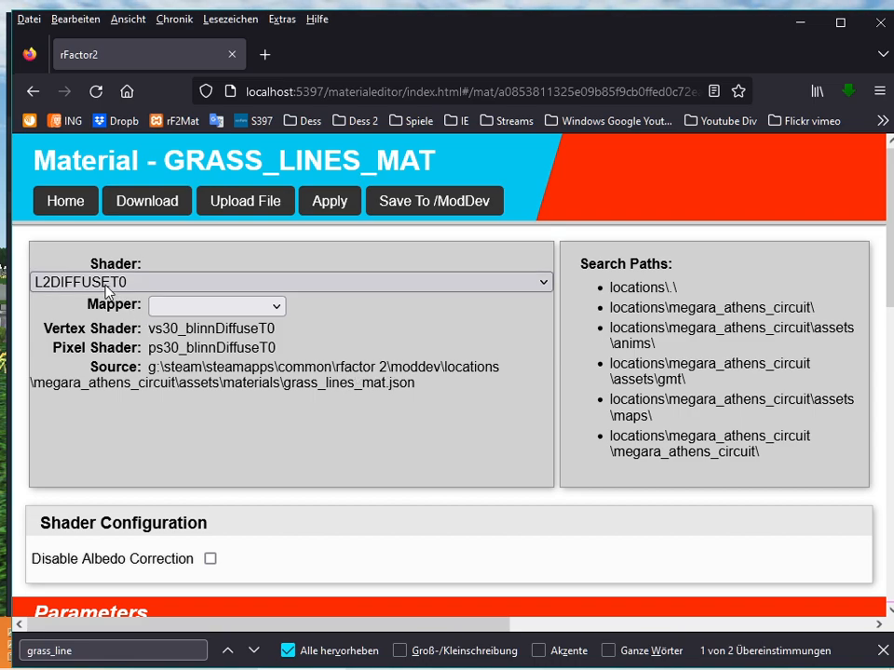
left_click(276, 292)
scroll(481, 438, "down", 10)
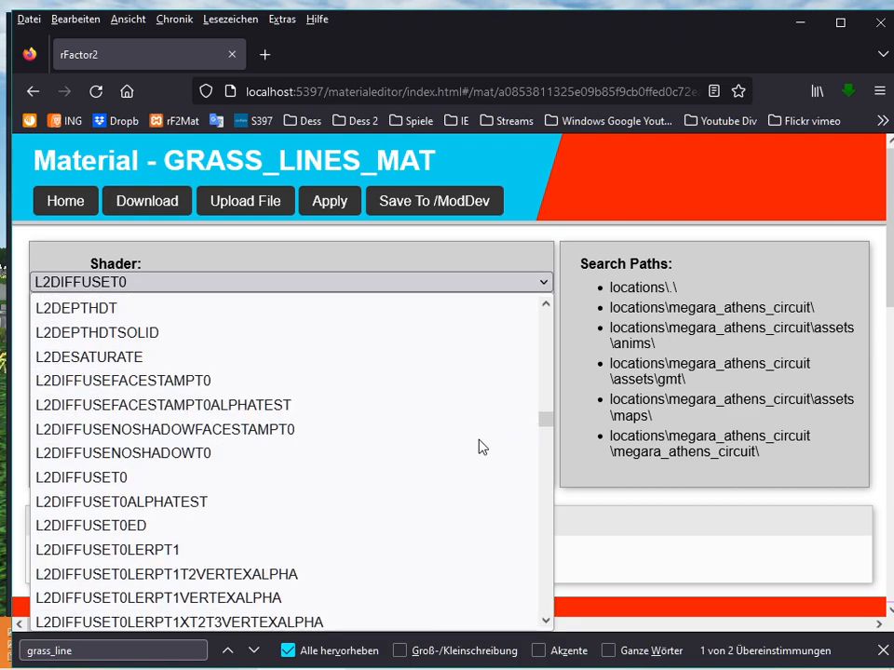
scroll(481, 449, "down", 4)
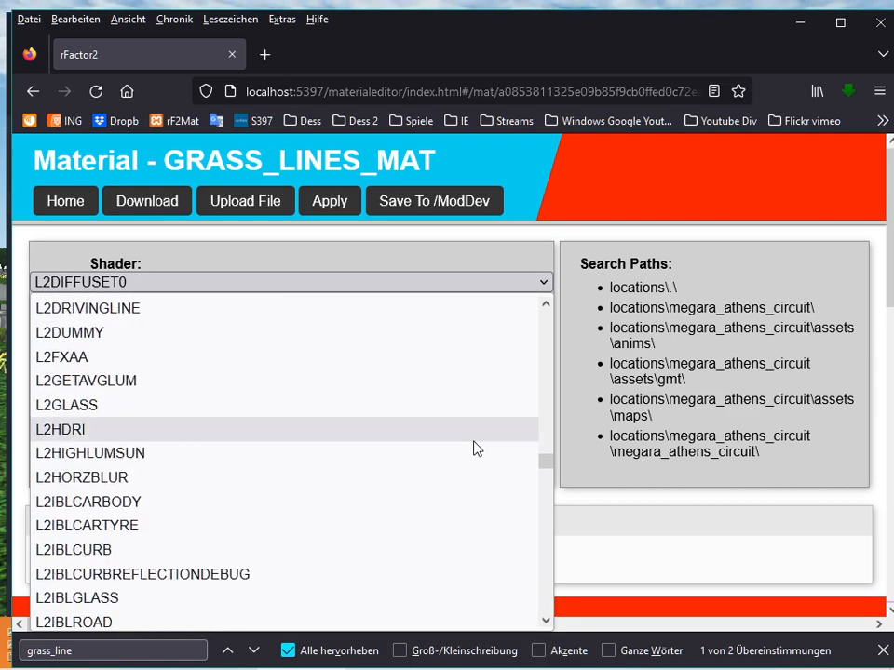
scroll(475, 448, "down", 2)
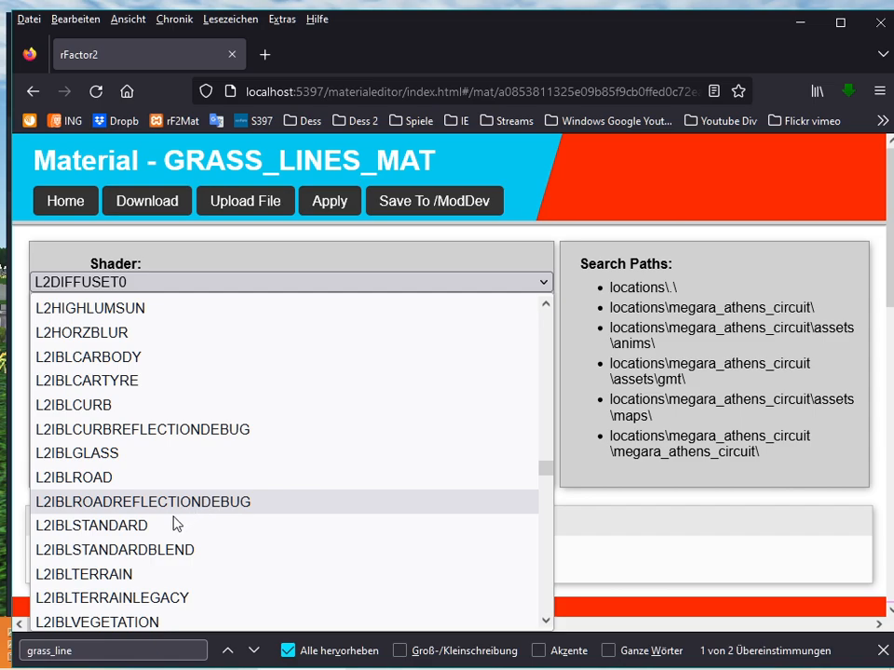
left_click(128, 527)
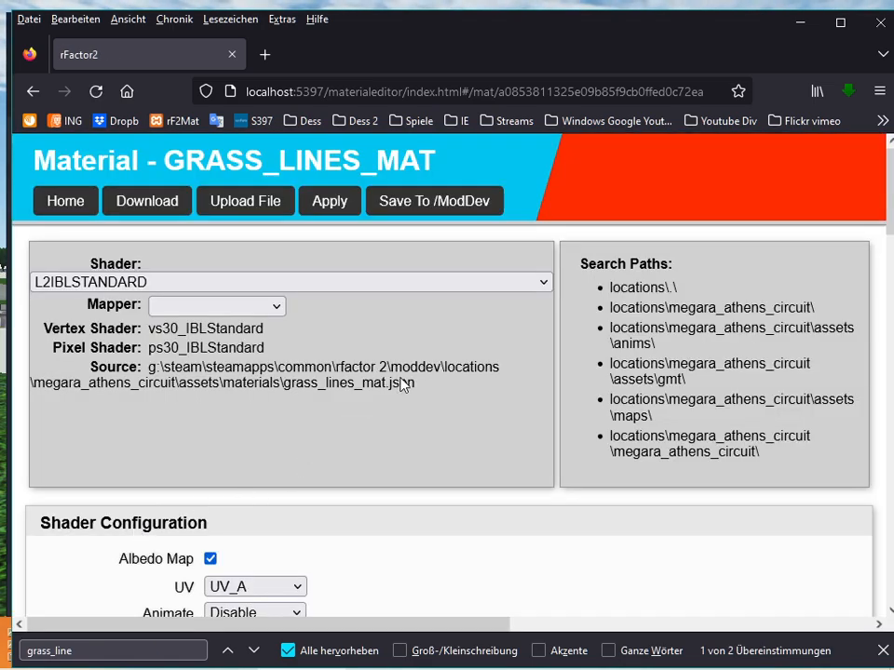
Disable the Metal Rough Map in the material's shader configuration.
scroll(555, 389, "down", 3)
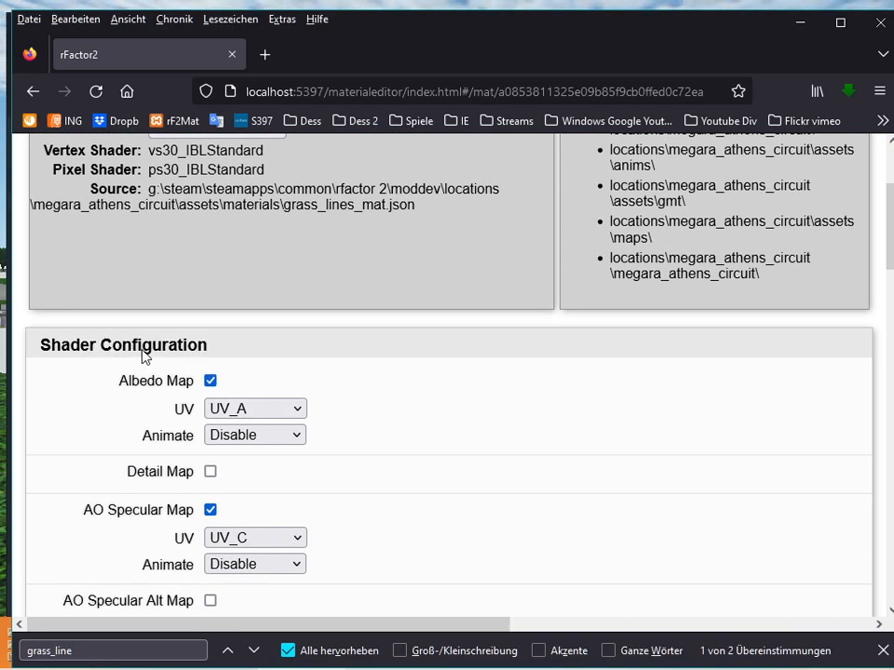
scroll(602, 417, "down", 2)
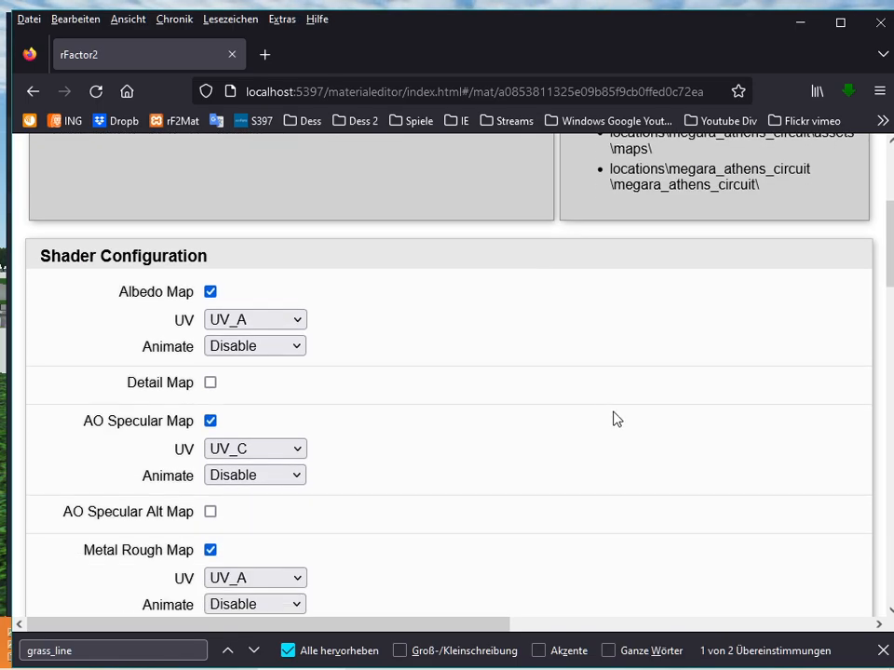
scroll(613, 419, "down", 2)
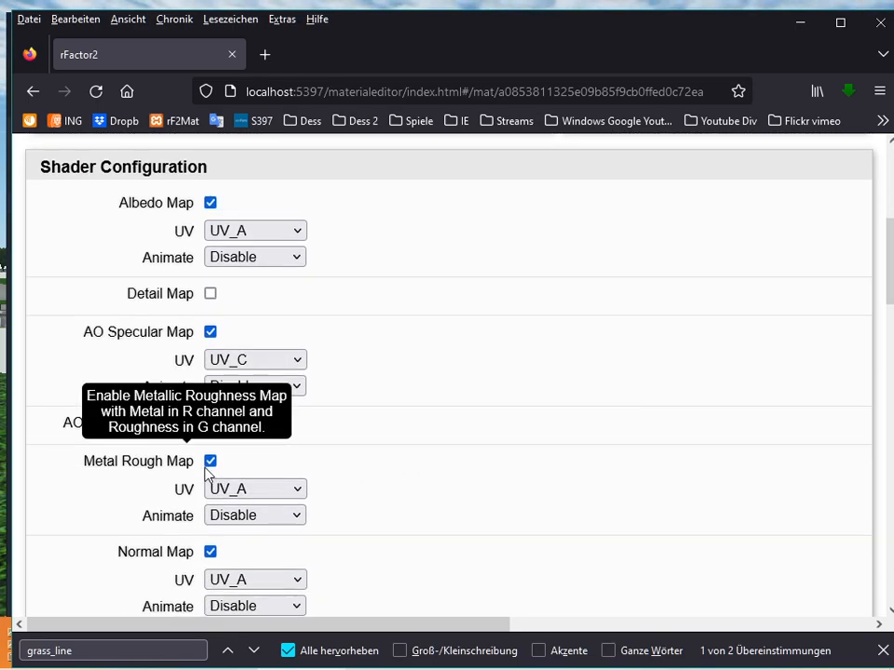
left_click(210, 463)
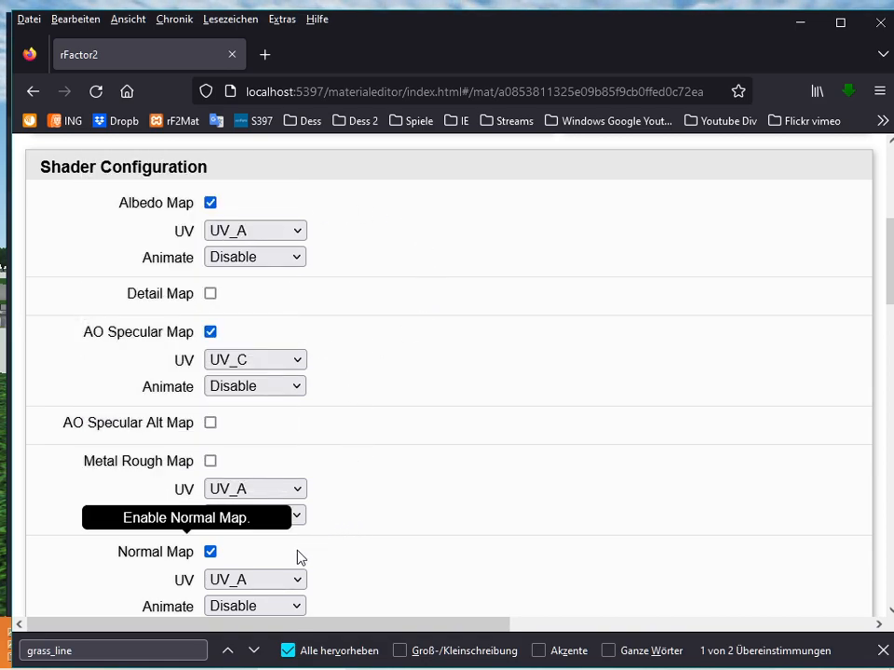
Set the UV channel of the AO Specular Map to UV_A.
scroll(563, 436, "down", 2)
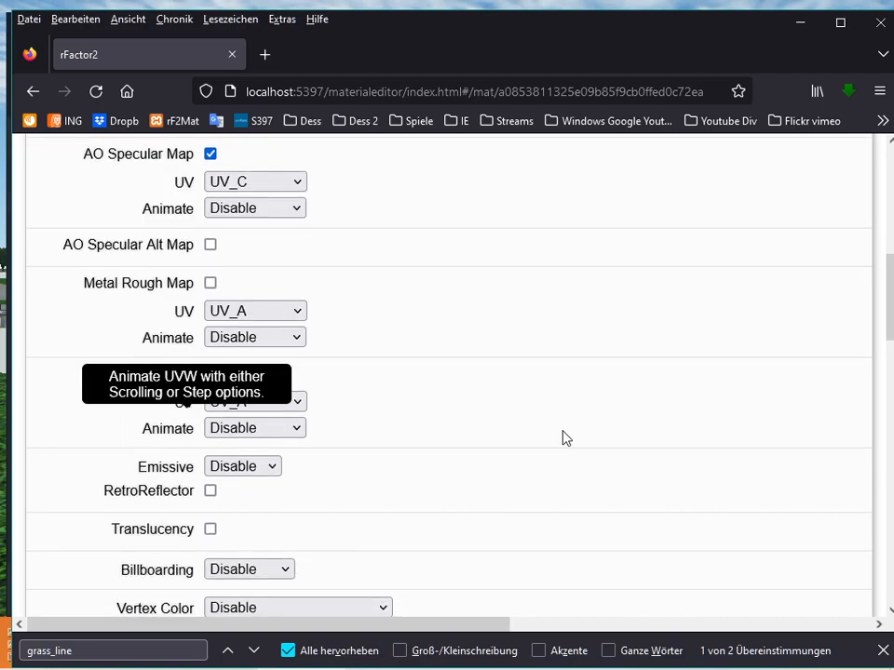
scroll(562, 437, "down", 1)
scroll(564, 434, "up", 2)
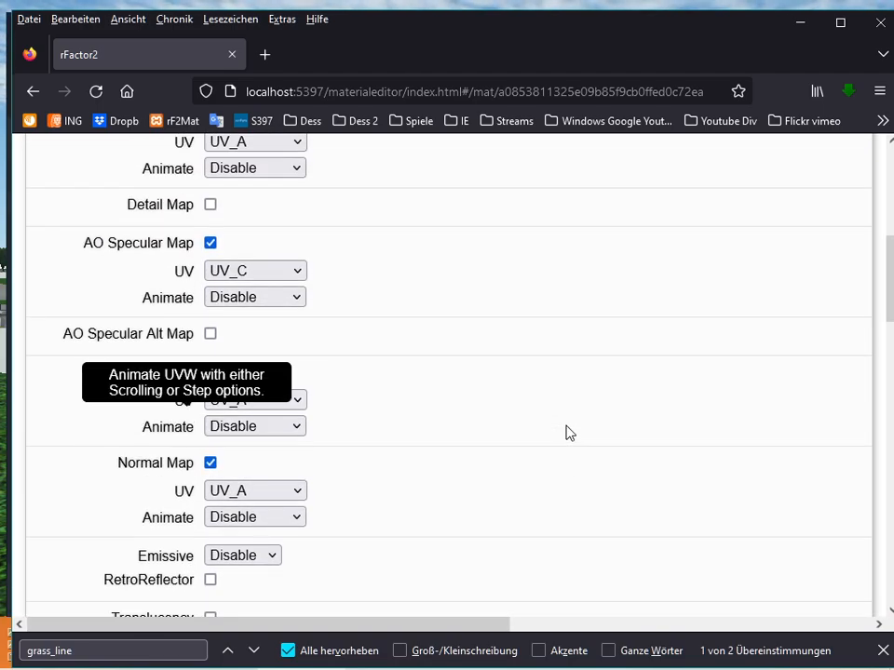
scroll(568, 433, "up", 1)
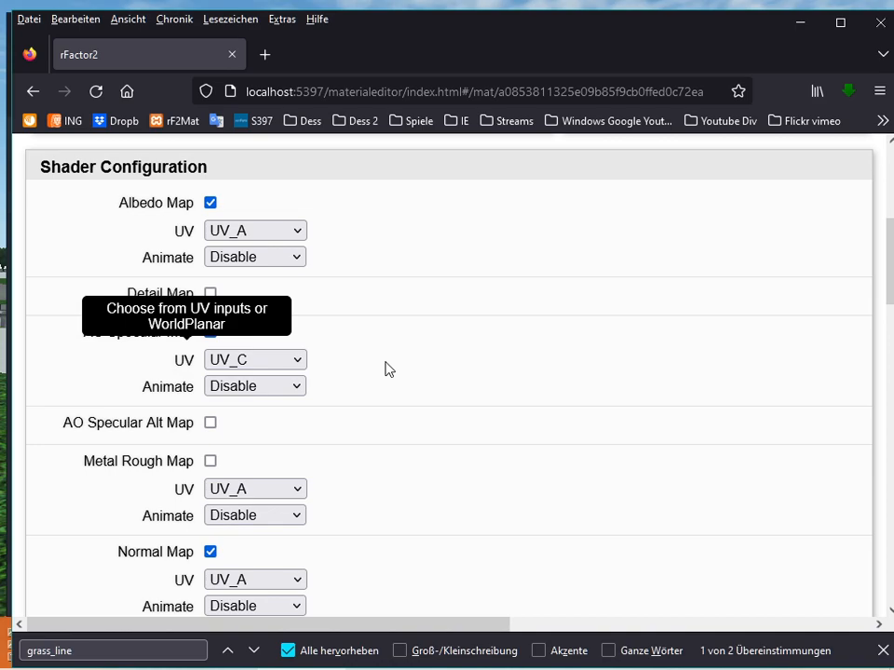
left_click(299, 360)
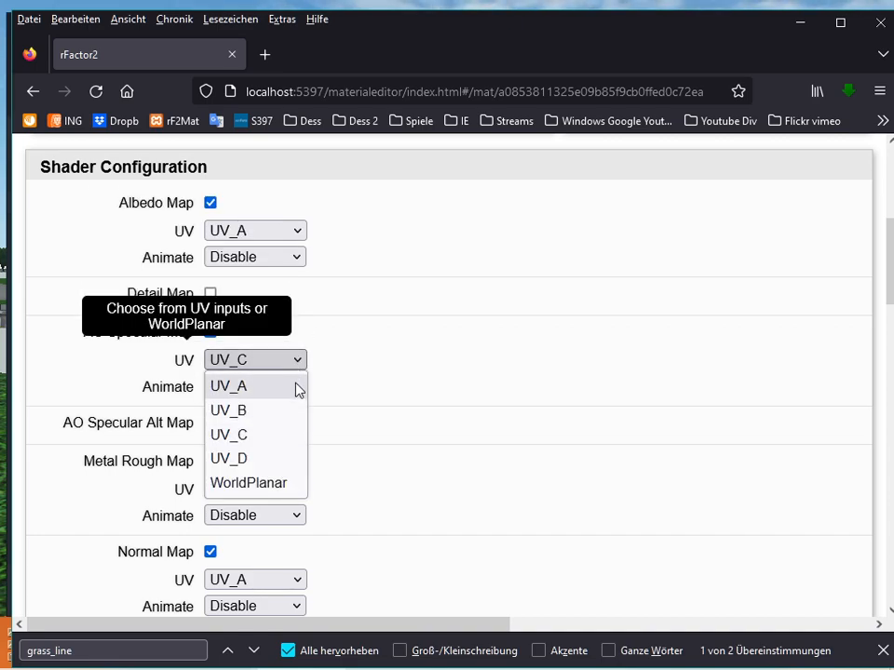
left_click(298, 388)
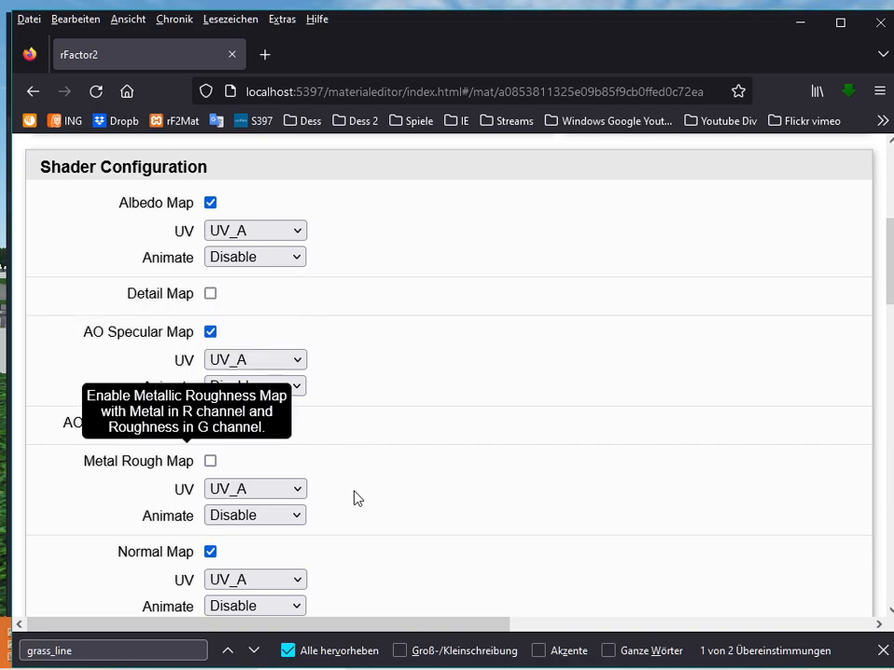
Apply the shader configuration changes so the parameters of GRASS_LINES_MAT can be edited.
scroll(470, 363, "down", 3)
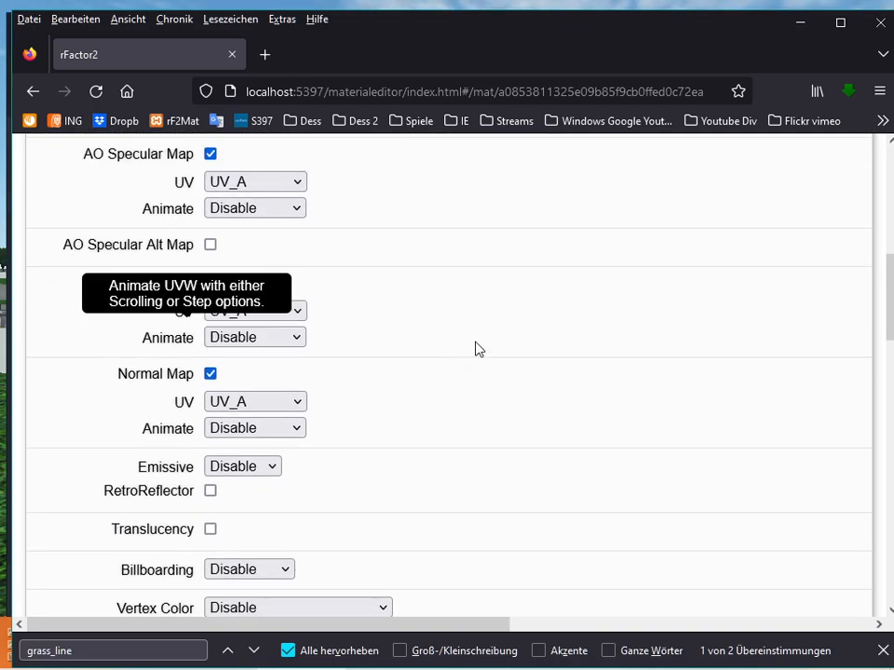
scroll(475, 348, "down", 5)
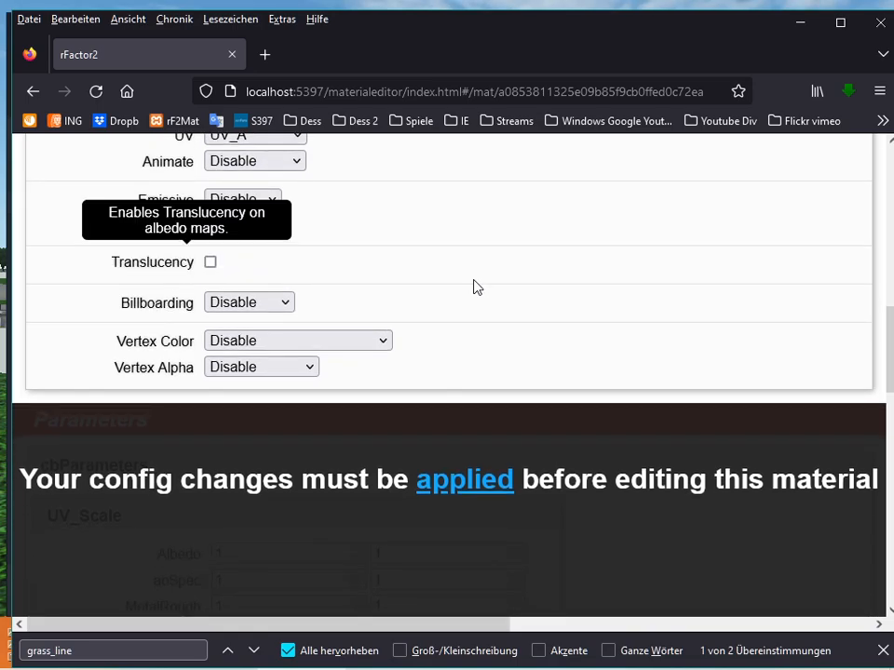
scroll(475, 285, "down", 2)
scroll(470, 279, "down", 2)
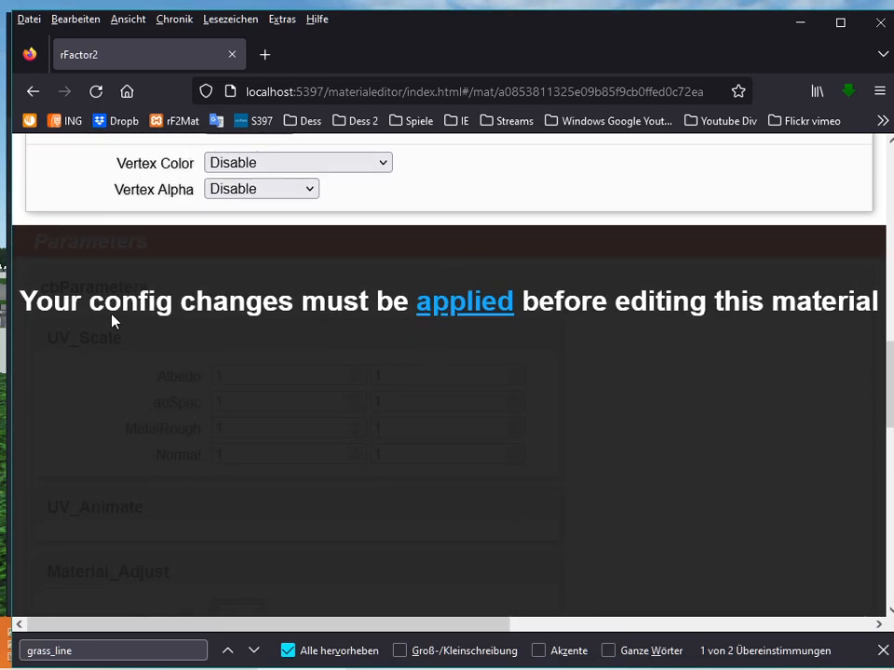
left_click(464, 301)
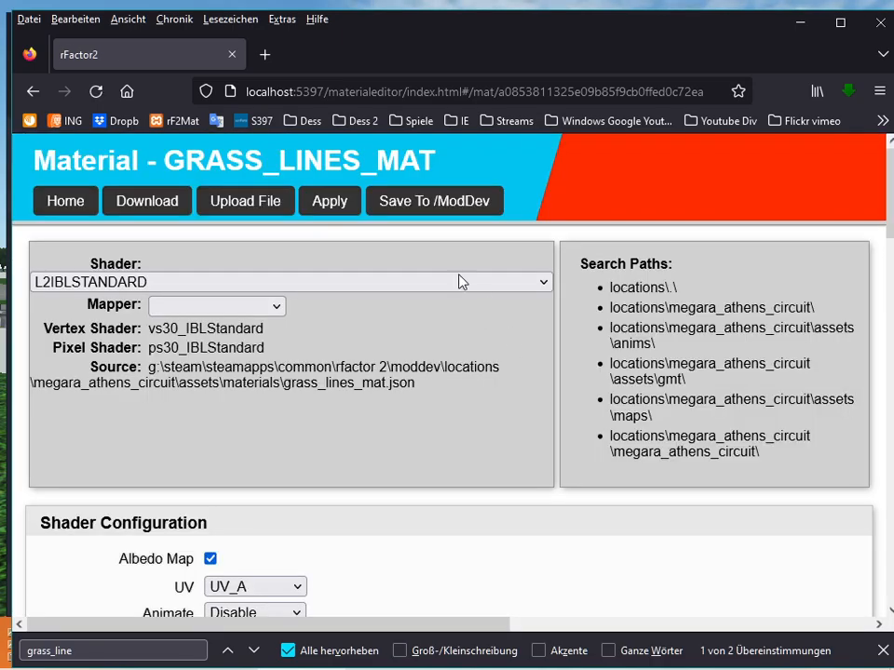
Arrange the Firefox material editor window over the rFactor2Editor track view so that both are visible together.
left_click_drag(345, 52, 723, 63)
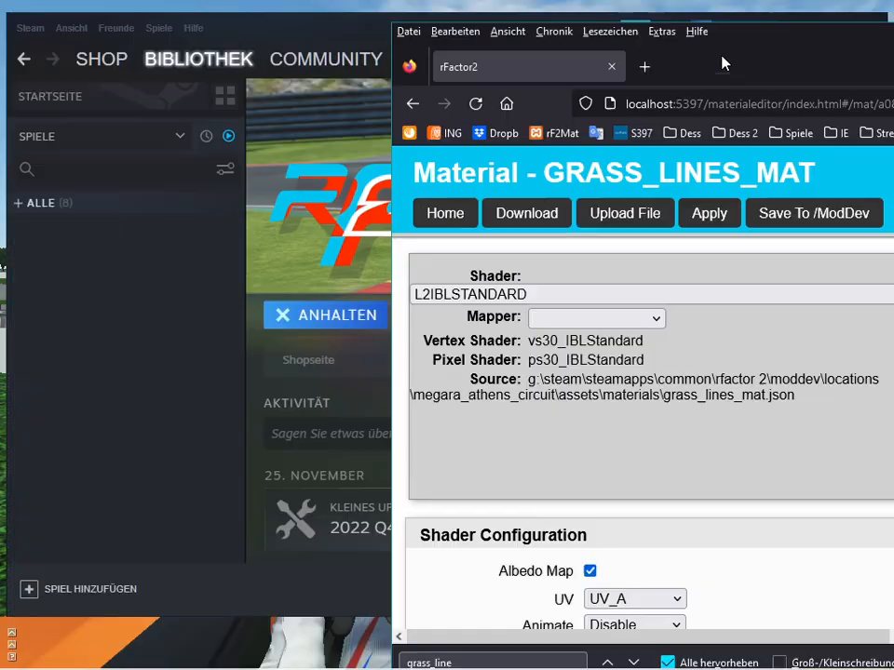
left_click(359, 644)
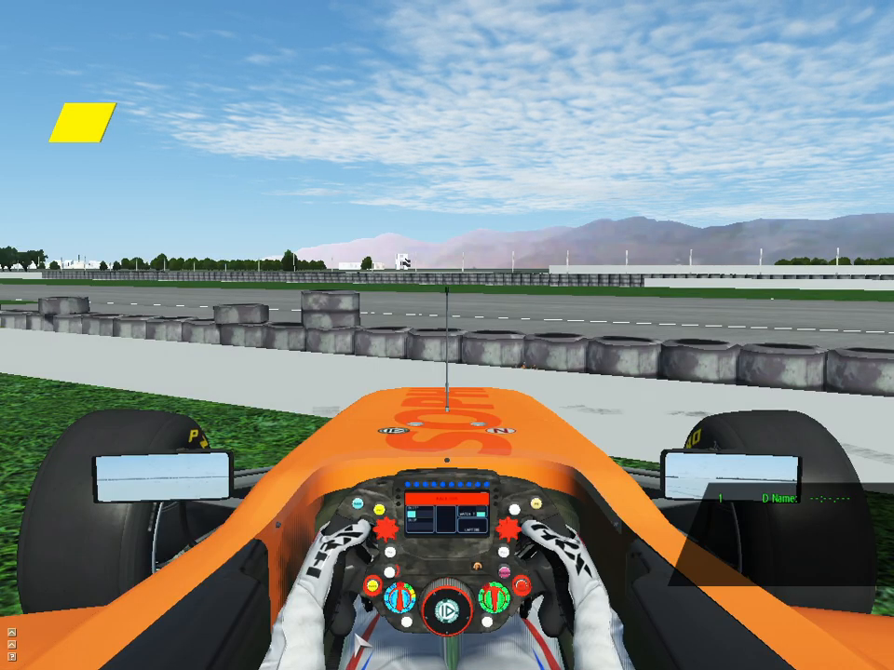
key("alt+Tab")
key("alt+Tab")
key("alt+Tab")
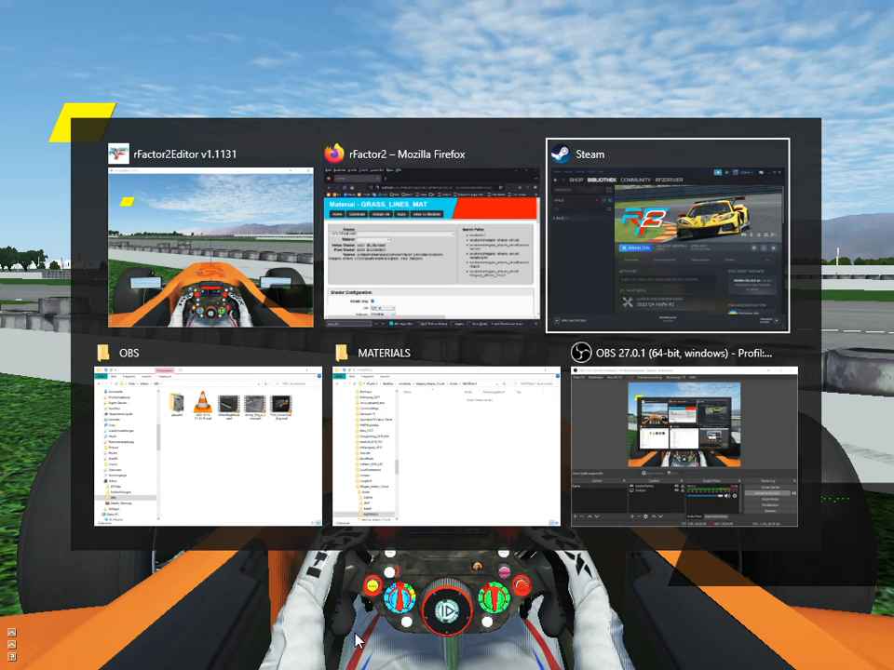
key("alt+Tab")
key("alt+Tab")
key("alt+Tab")
key("alt+Tab")
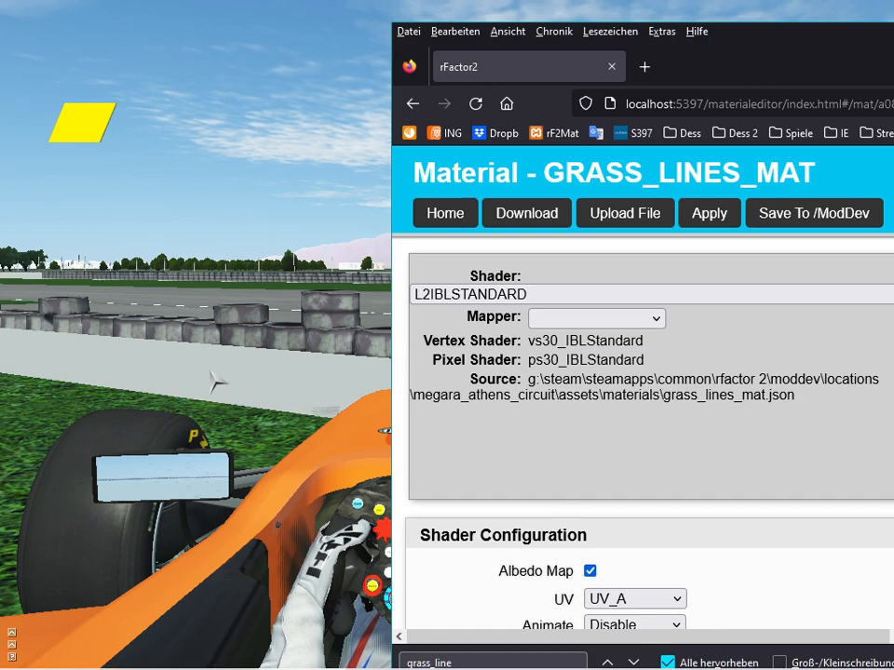
Assign plant_line.dds from the circuit's MAPS folder to the albedoMap texture of GRASS_LINES_MAT.
scroll(798, 448, "down", 6)
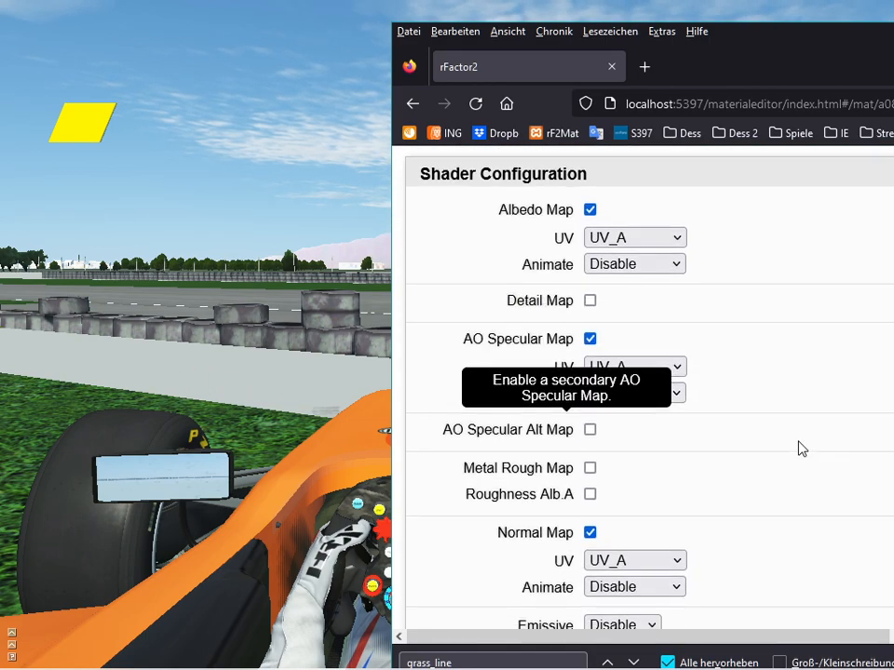
scroll(800, 452, "down", 5)
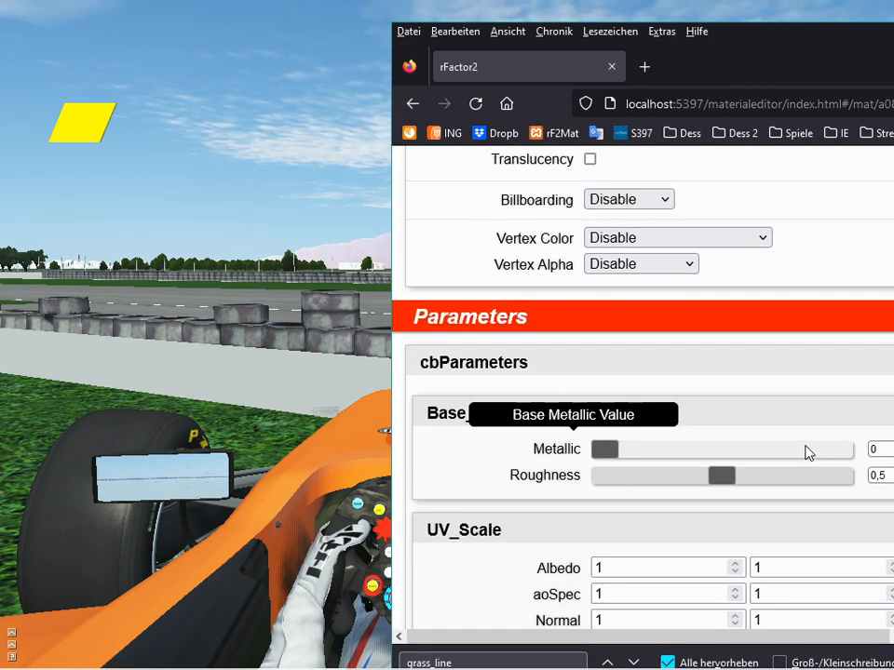
scroll(806, 452, "down", 5)
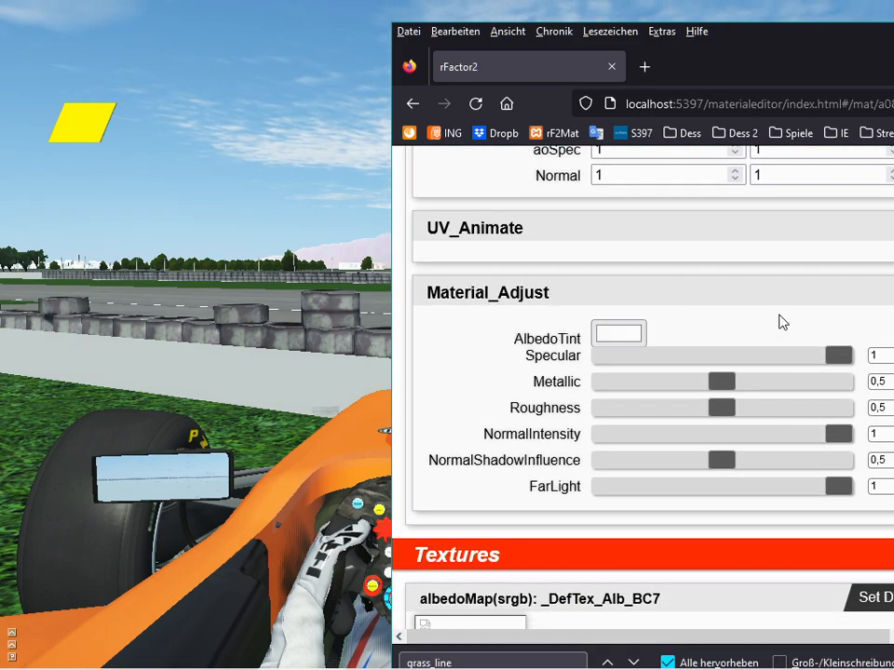
scroll(782, 336, "down", 5)
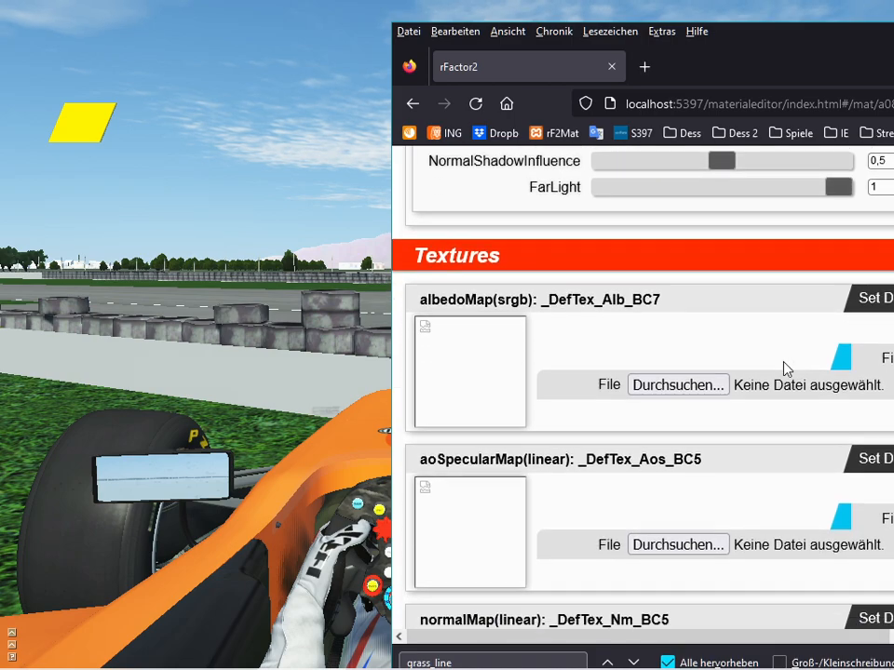
scroll(771, 392, "down", 1)
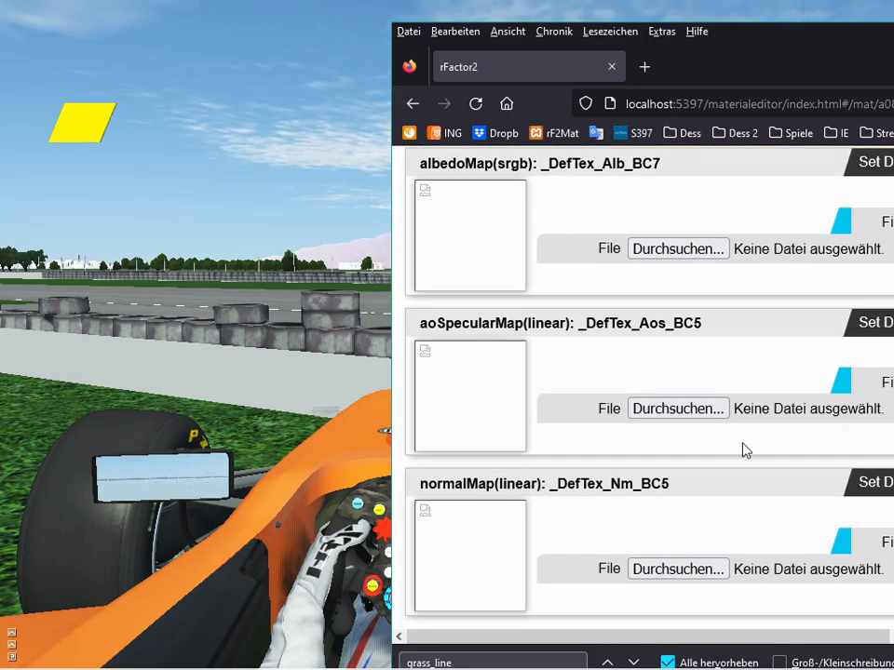
scroll(744, 451, "up", 1)
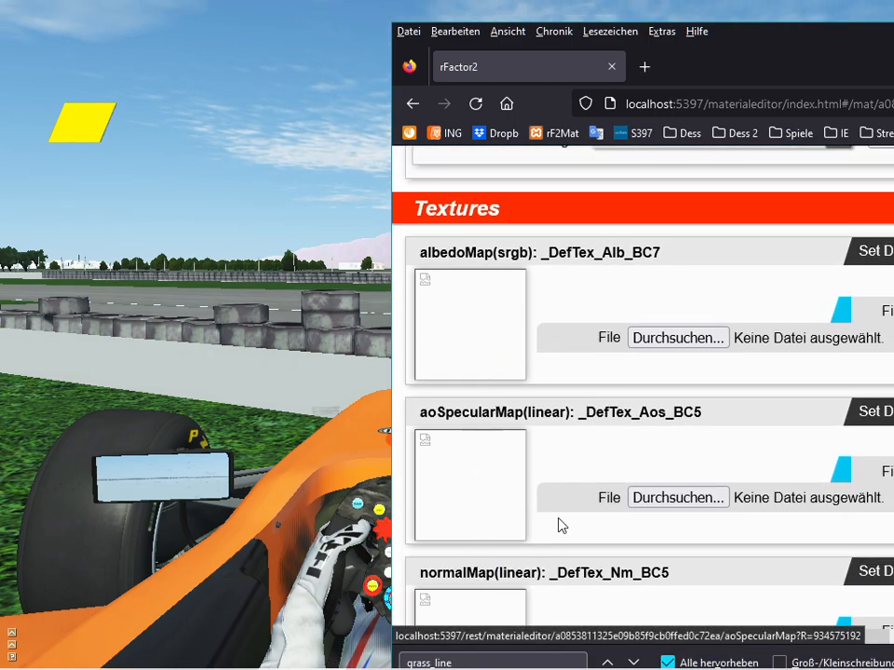
scroll(636, 457, "down", 1)
scroll(642, 438, "up", 1)
scroll(652, 401, "up", 1)
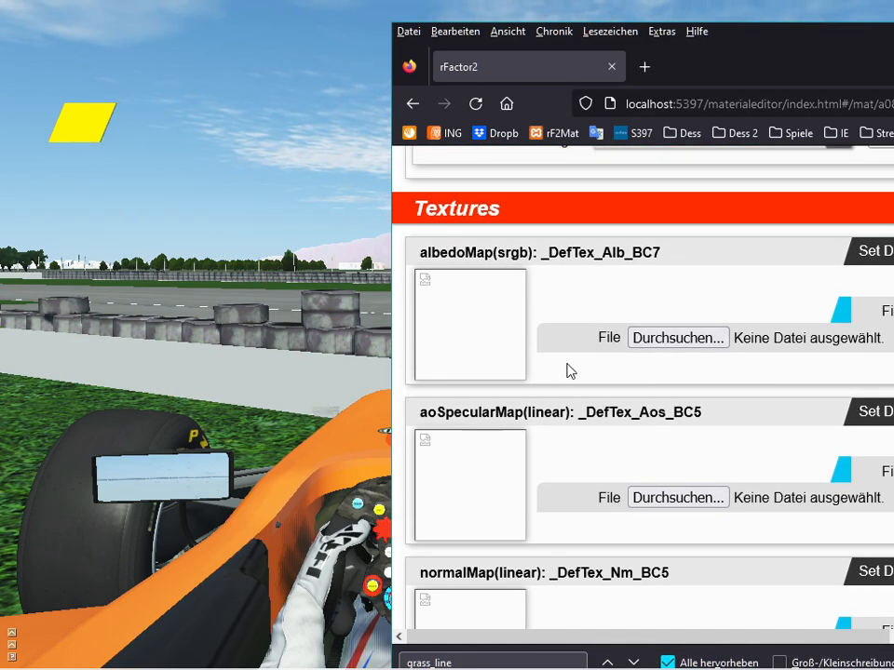
left_click(635, 341)
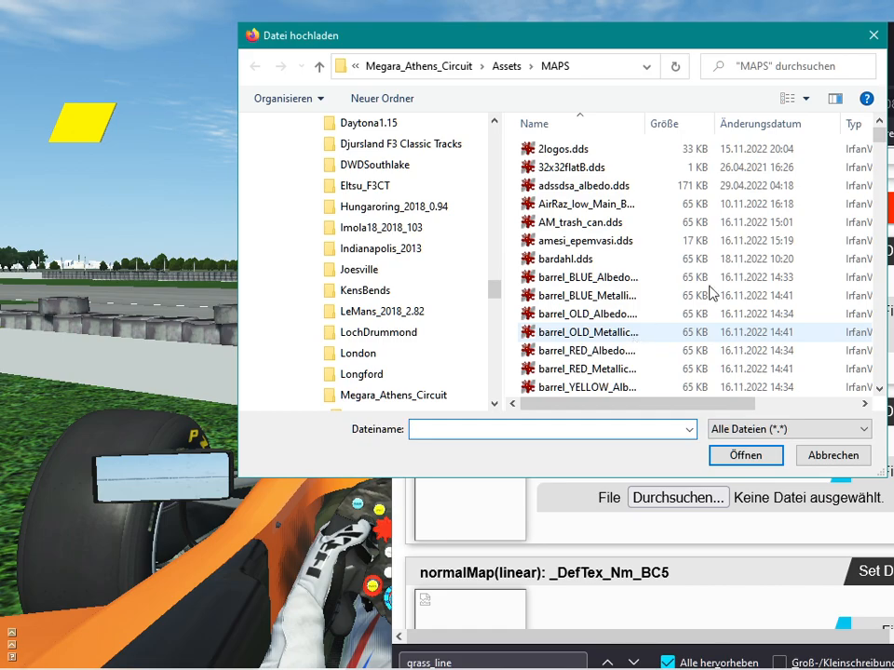
left_click_drag(881, 138, 886, 294)
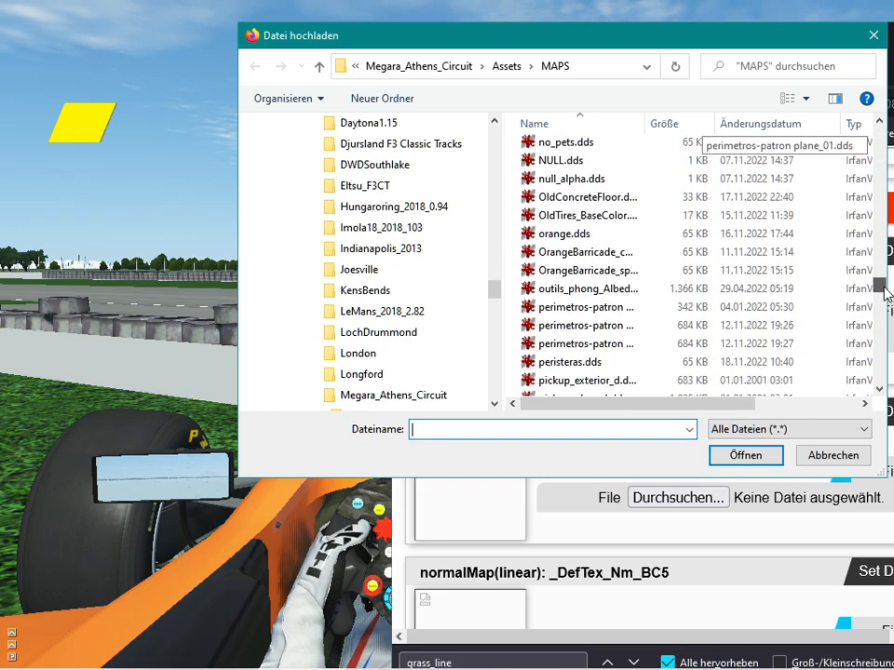
scroll(660, 346, "down", 3)
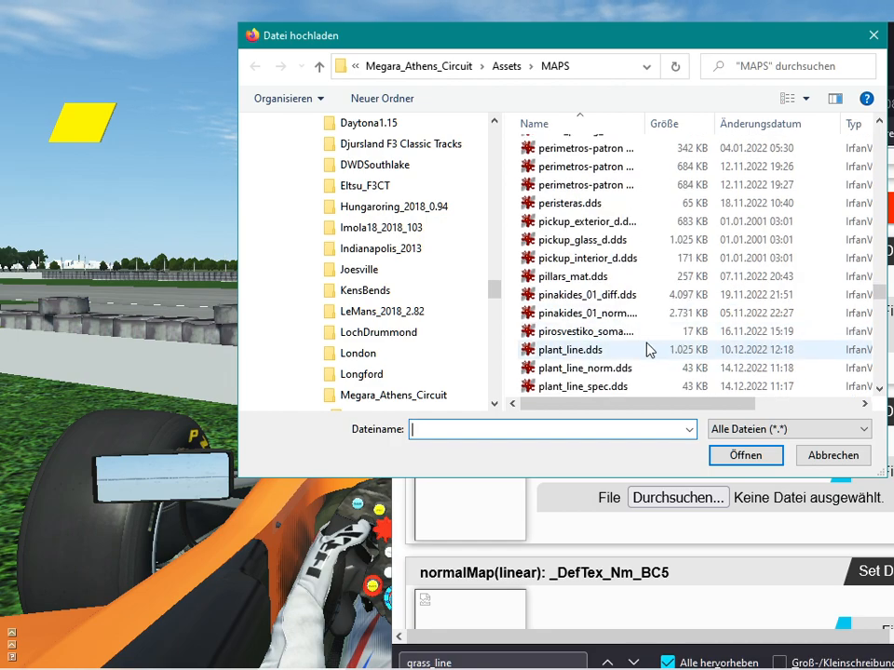
left_click(591, 352)
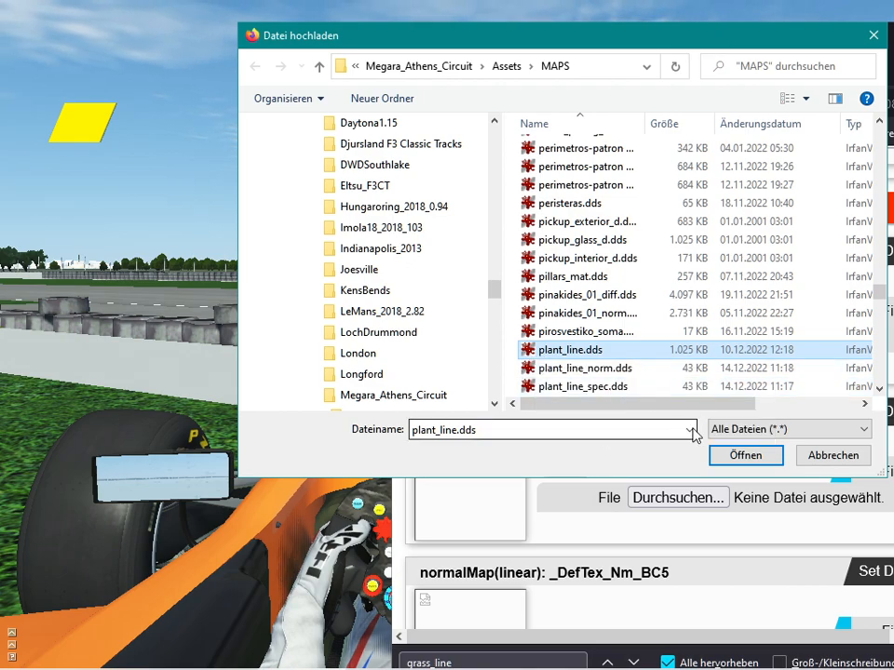
left_click(738, 456)
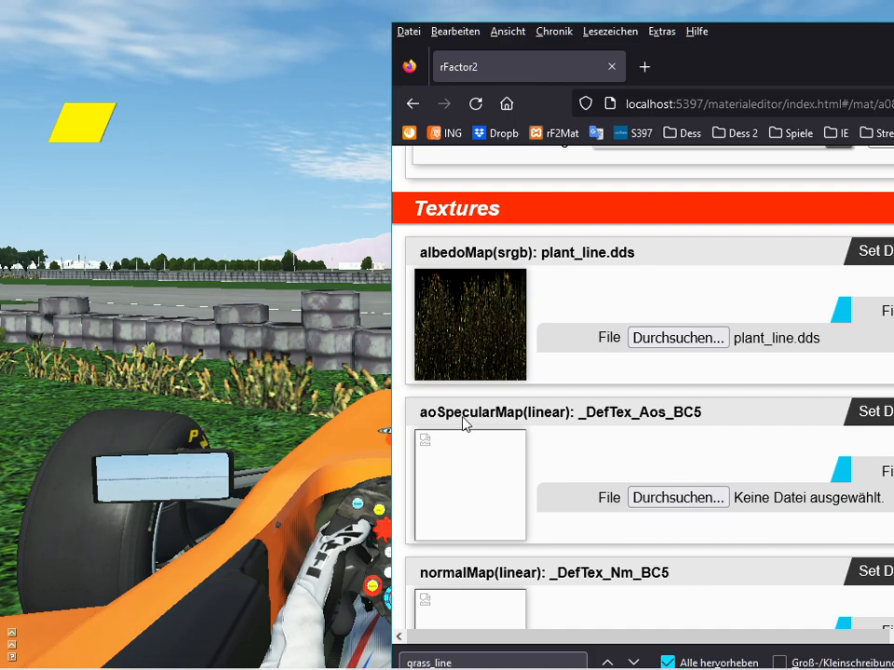
Assign plant_line_spec.dds from the MAPS folder to the aoSpecularMap texture.
left_click(676, 499)
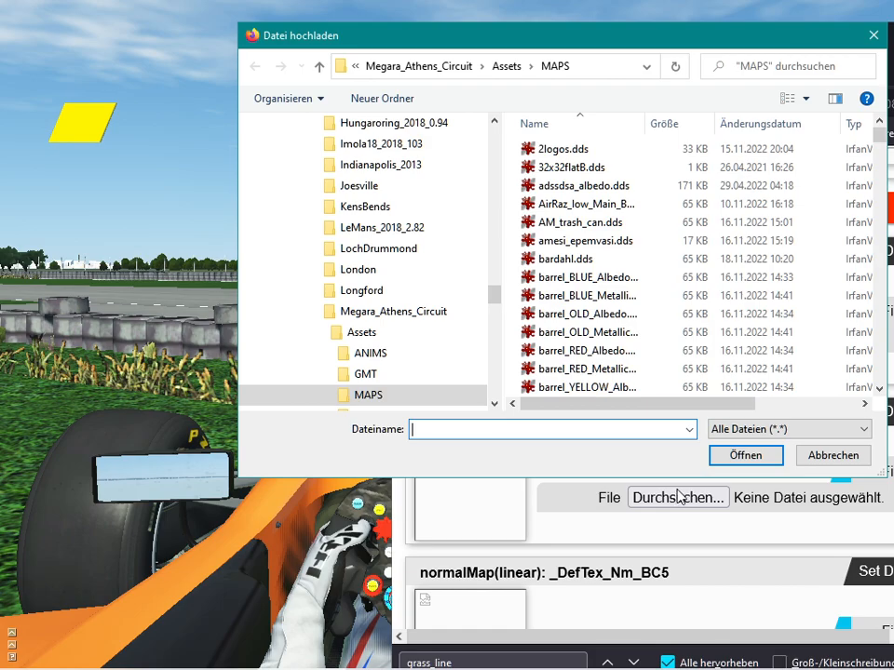
left_click_drag(878, 140, 880, 285)
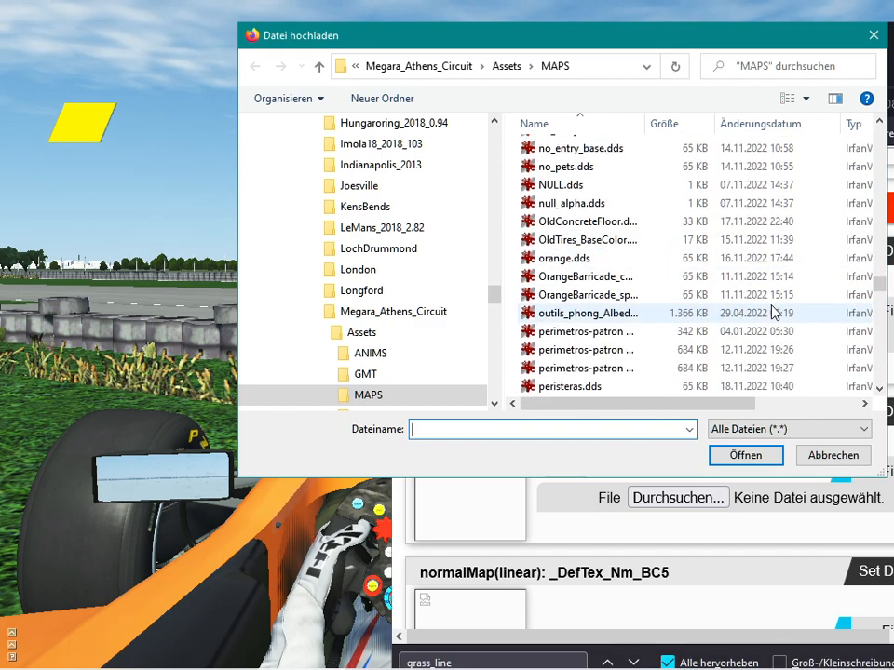
scroll(771, 312, "down", 1)
scroll(773, 313, "down", 1)
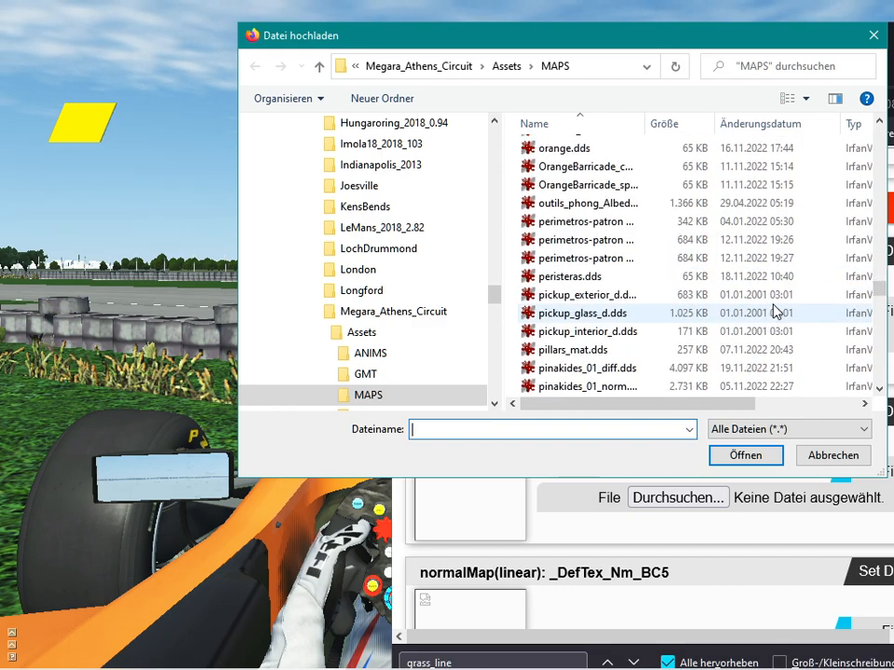
scroll(773, 313, "down", 1)
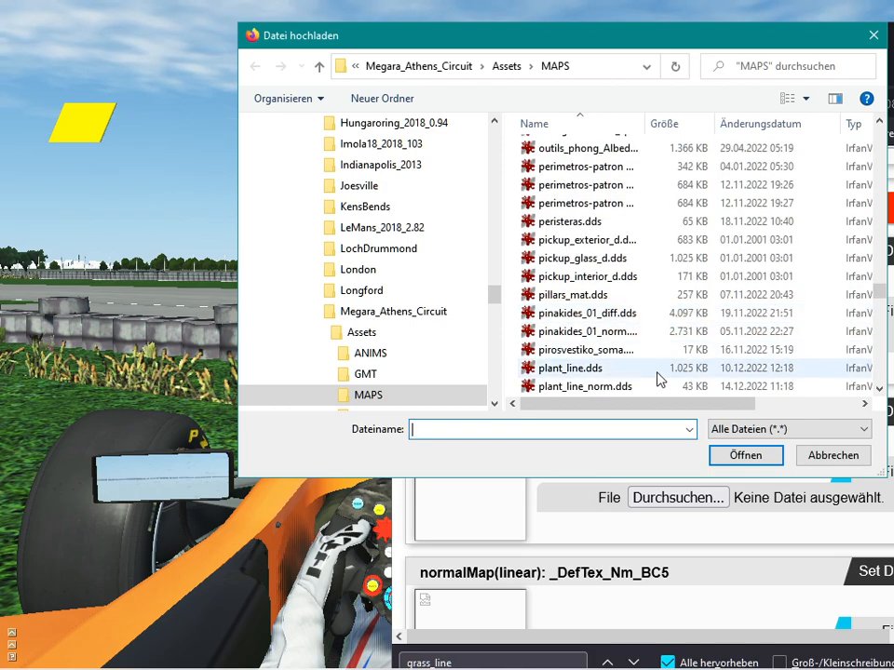
scroll(652, 376, "down", 1)
left_click(599, 349)
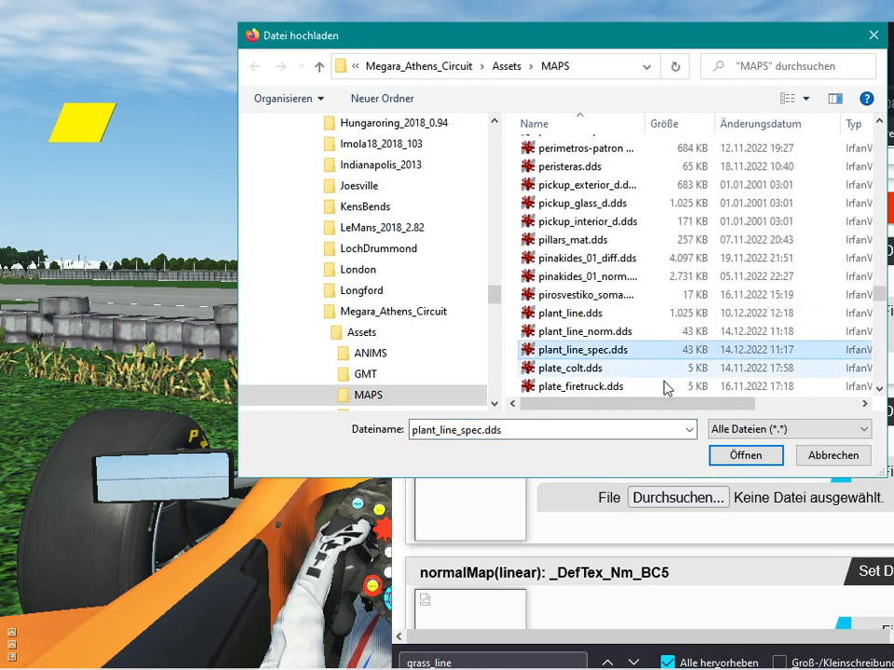
left_click(750, 452)
Assign plant_line_norm.dds from the MAPS folder to the normalMap texture.
scroll(742, 461, "down", 1)
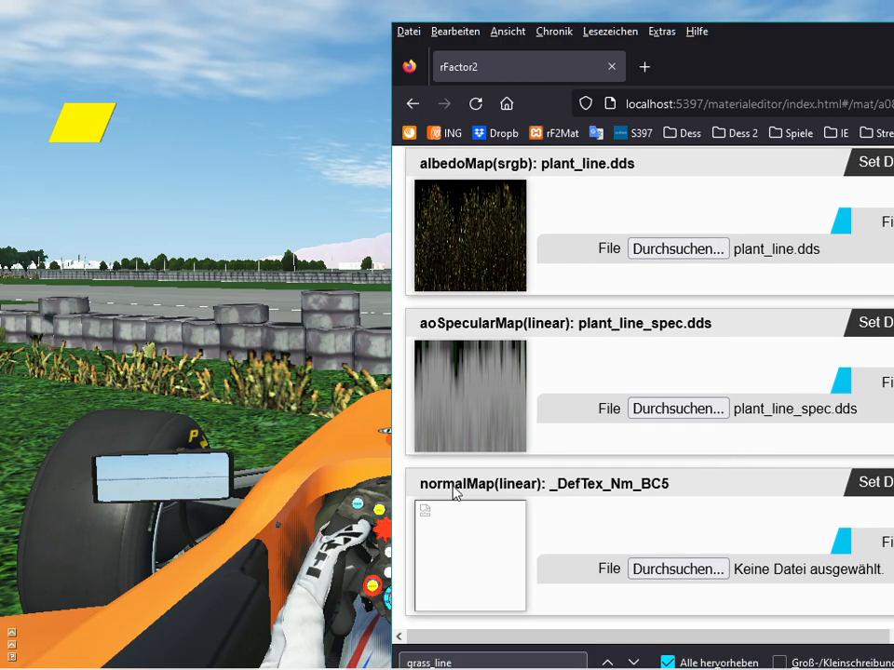
left_click(667, 568)
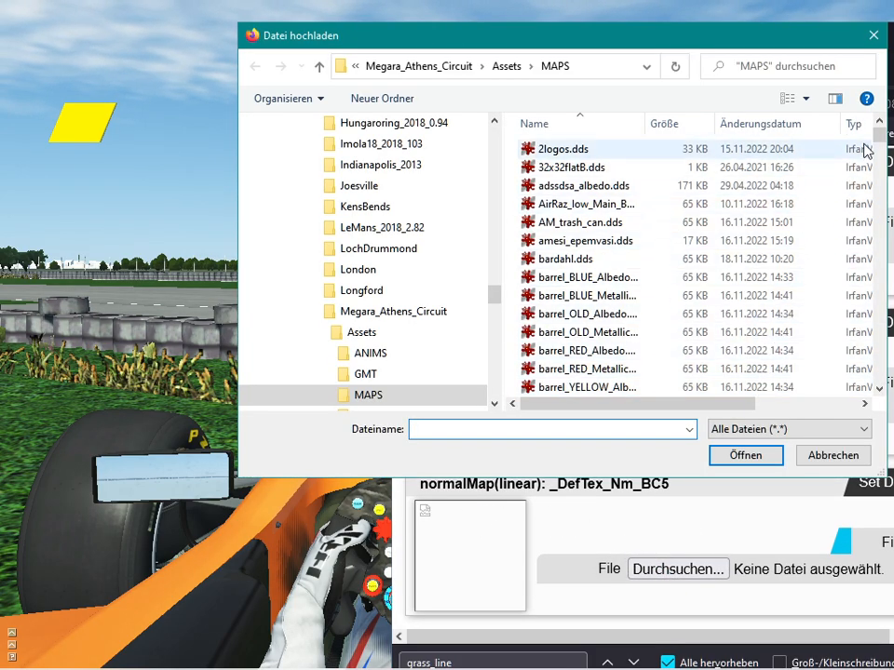
left_click_drag(876, 141, 878, 299)
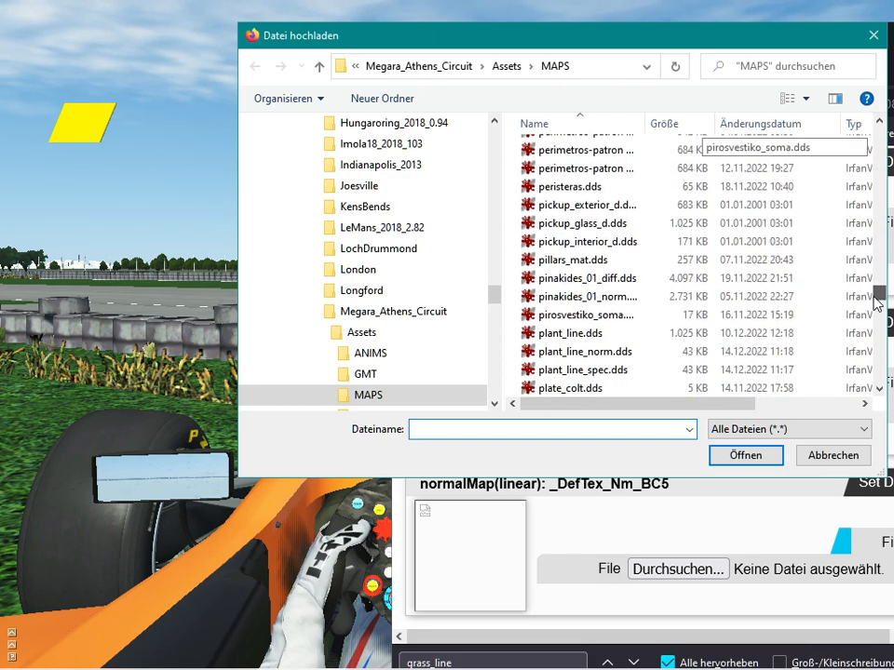
left_click(596, 354)
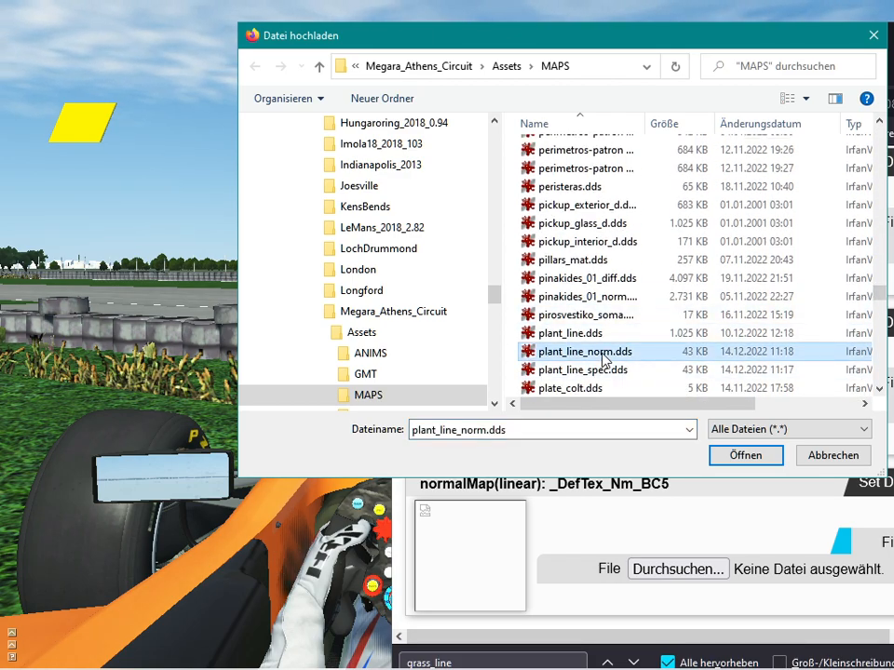
left_click(766, 460)
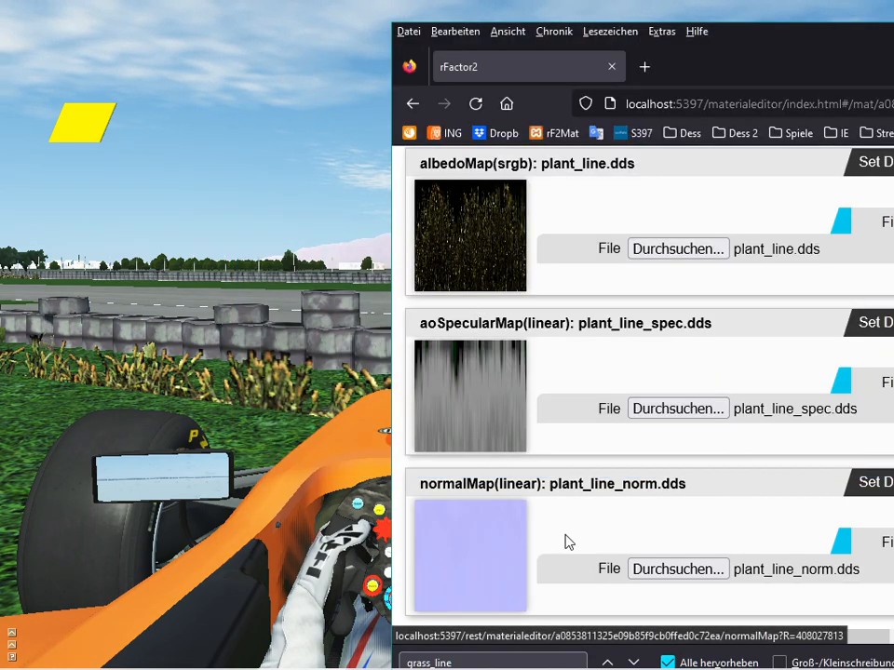
Set the Roughness of the Base_Material parameters to about 0.49.
scroll(736, 515, "up", 1)
scroll(757, 512, "up", 5)
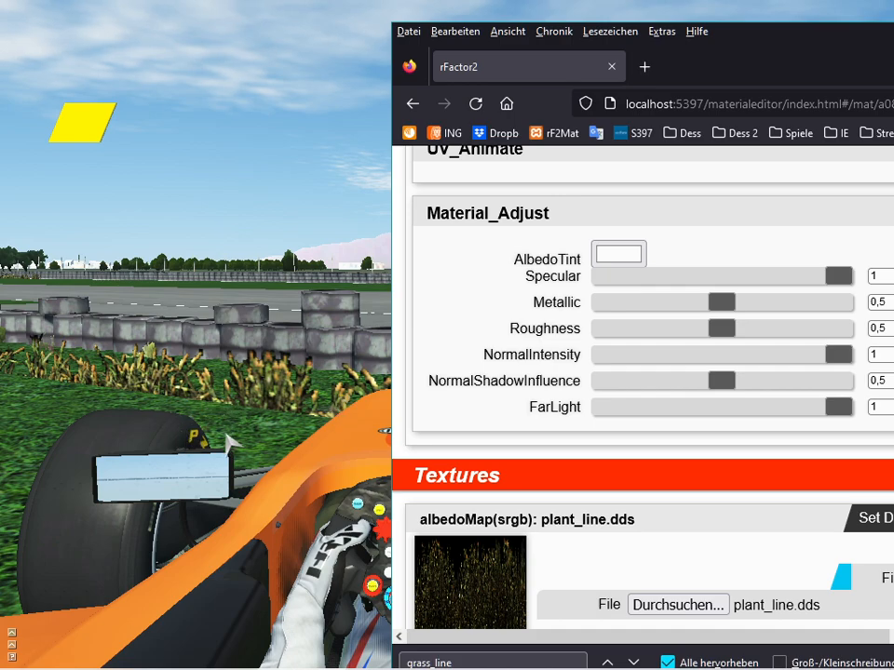
scroll(494, 416, "up", 3)
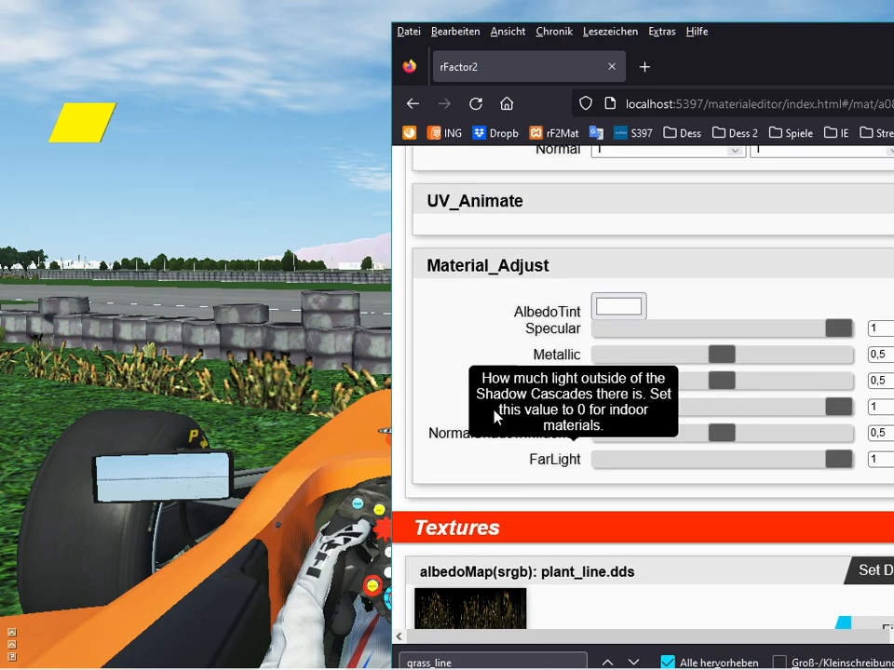
scroll(555, 383, "up", 2)
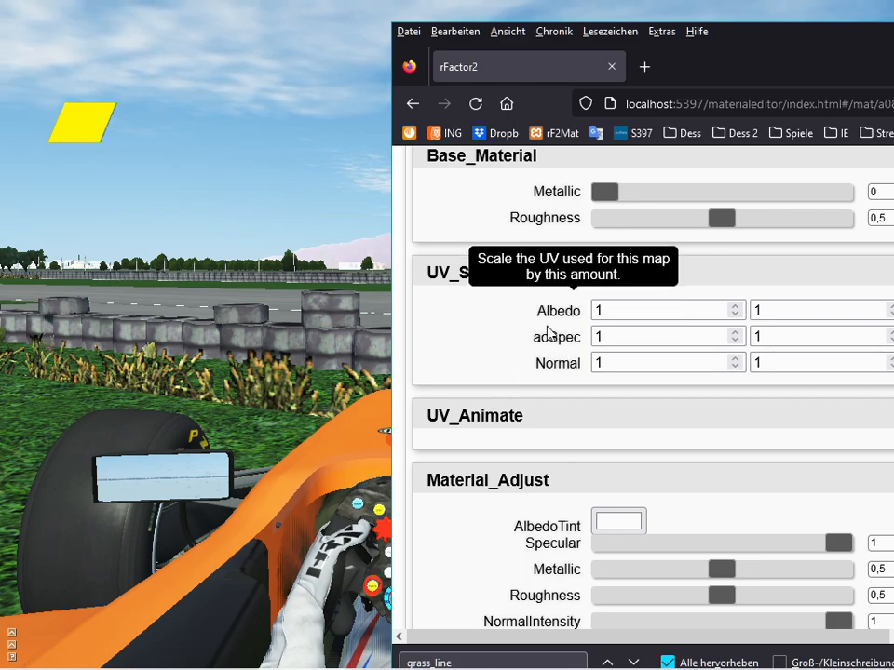
scroll(487, 374, "up", 2)
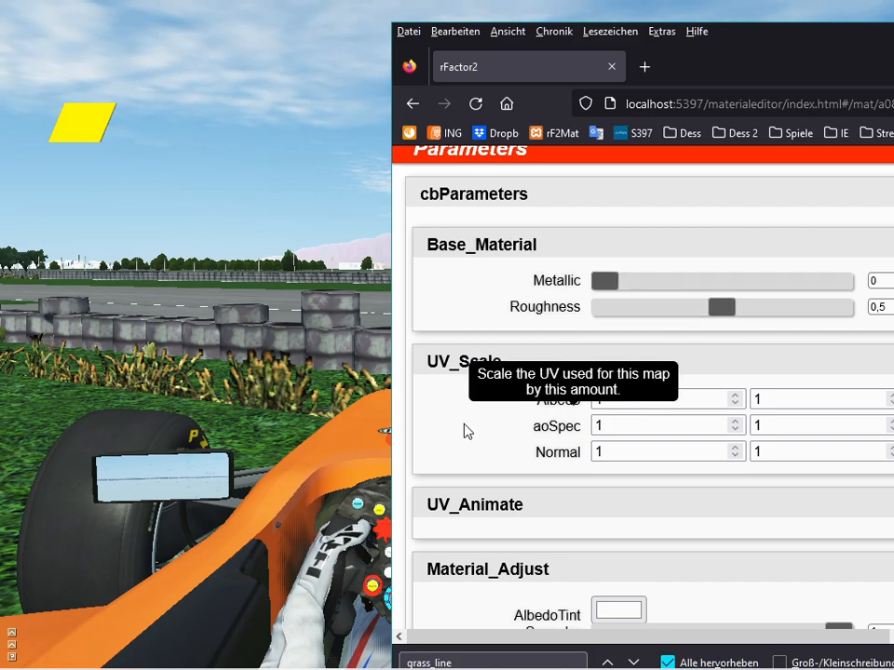
mouse_move(711, 318)
left_mouse_down()
mouse_move(620, 319)
mouse_move(806, 313)
mouse_move(642, 320)
mouse_move(777, 319)
mouse_move(642, 329)
mouse_move(726, 329)
left_mouse_up()
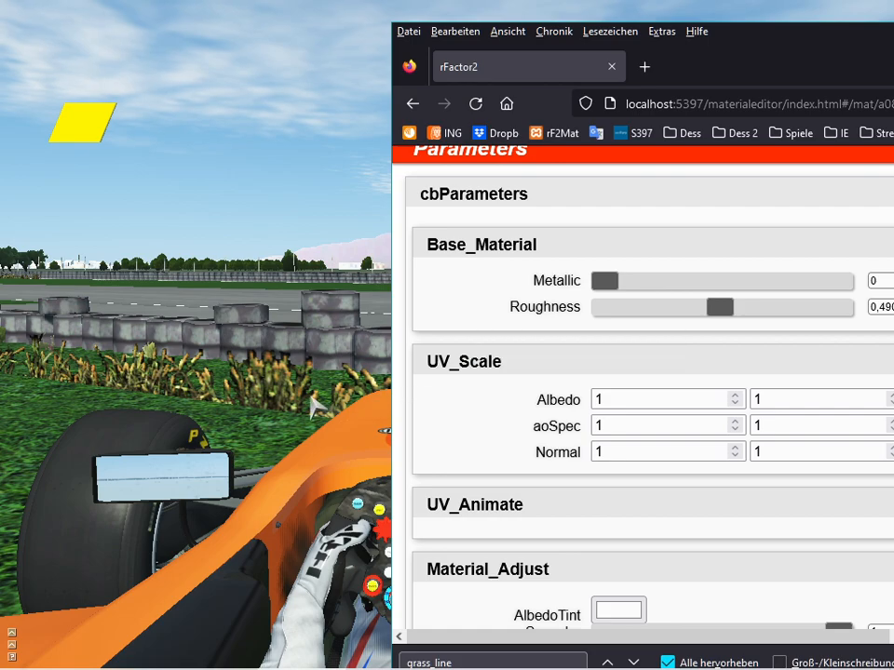
Set the AlbedoTint of Material_Adjust to a bright green with red 129, green 237 and blue 31.
scroll(424, 447, "down", 1)
scroll(424, 447, "down", 5)
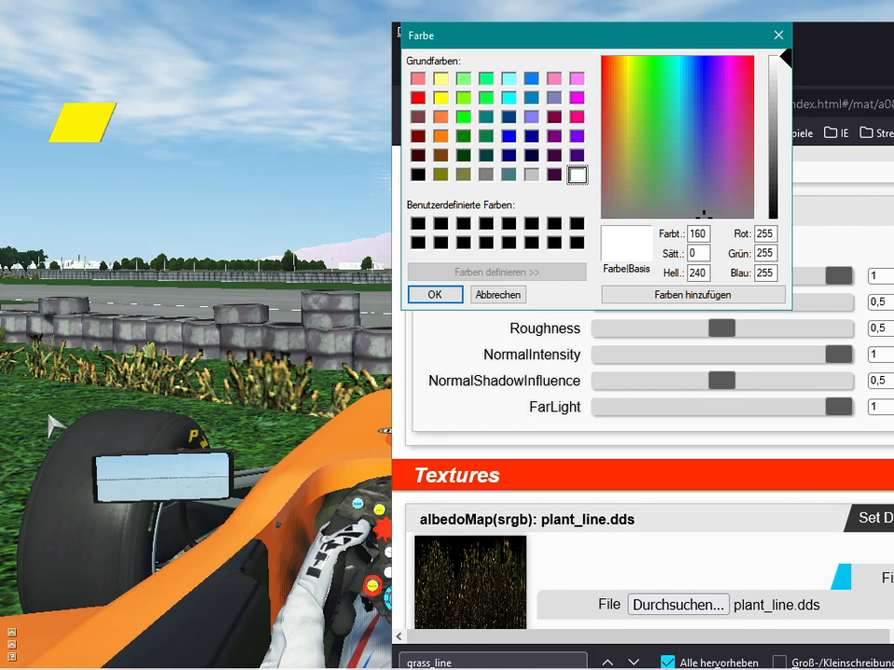
mouse_move(648, 130)
left_mouse_down()
mouse_move(658, 103)
mouse_move(659, 115)
left_mouse_up()
left_click_drag(784, 60, 787, 110)
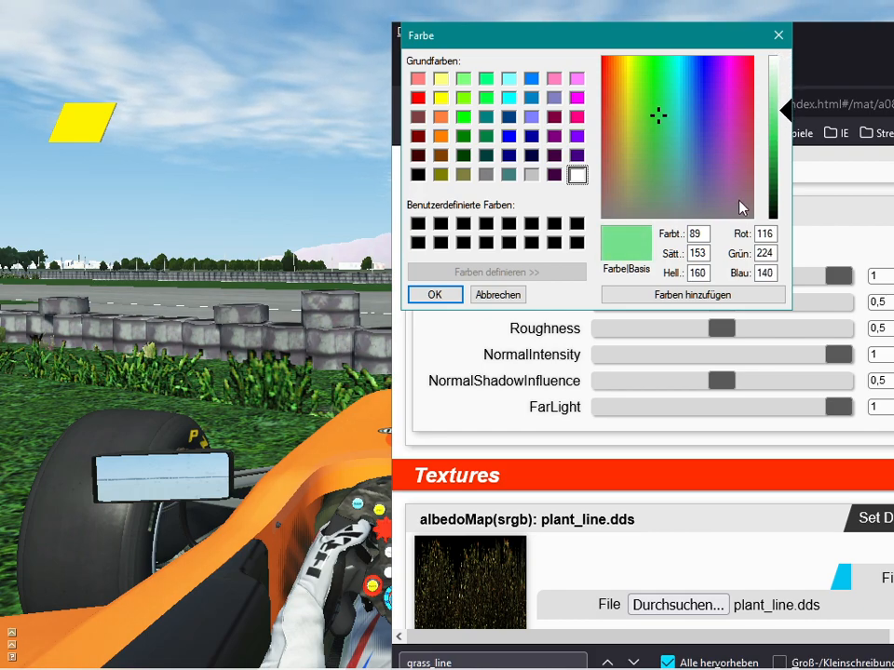
mouse_move(663, 118)
left_mouse_down()
mouse_move(652, 115)
mouse_move(649, 128)
mouse_move(659, 112)
left_mouse_up()
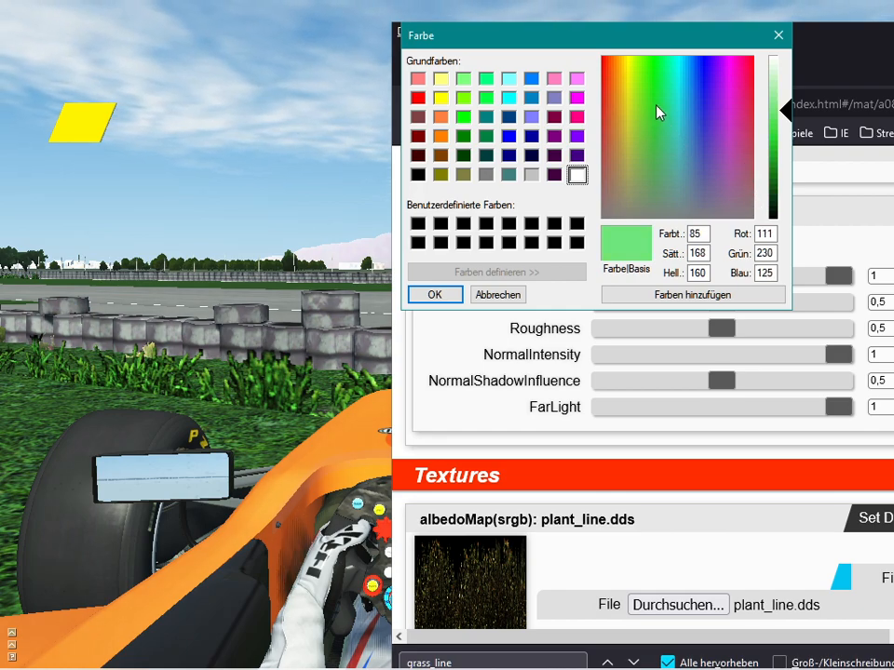
left_click(787, 117)
left_click_drag(786, 112, 789, 136)
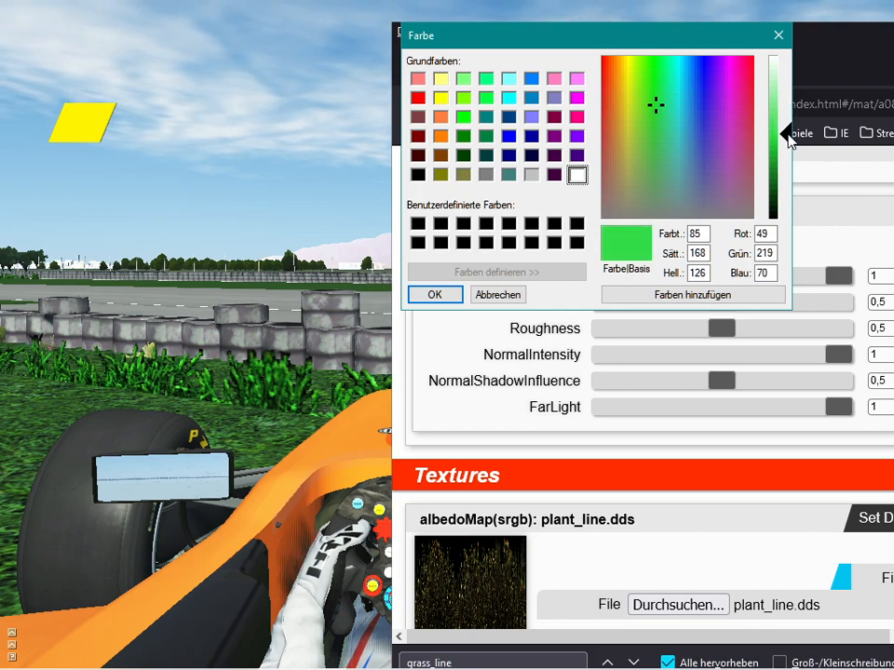
mouse_move(656, 104)
left_mouse_down()
mouse_move(660, 87)
mouse_move(665, 117)
mouse_move(642, 89)
left_mouse_up()
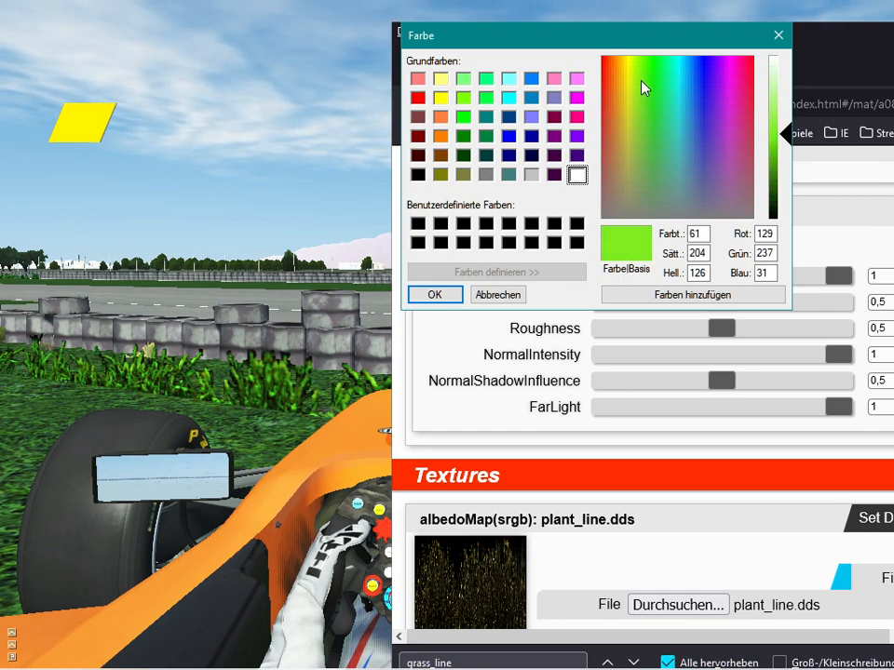
left_click(435, 294)
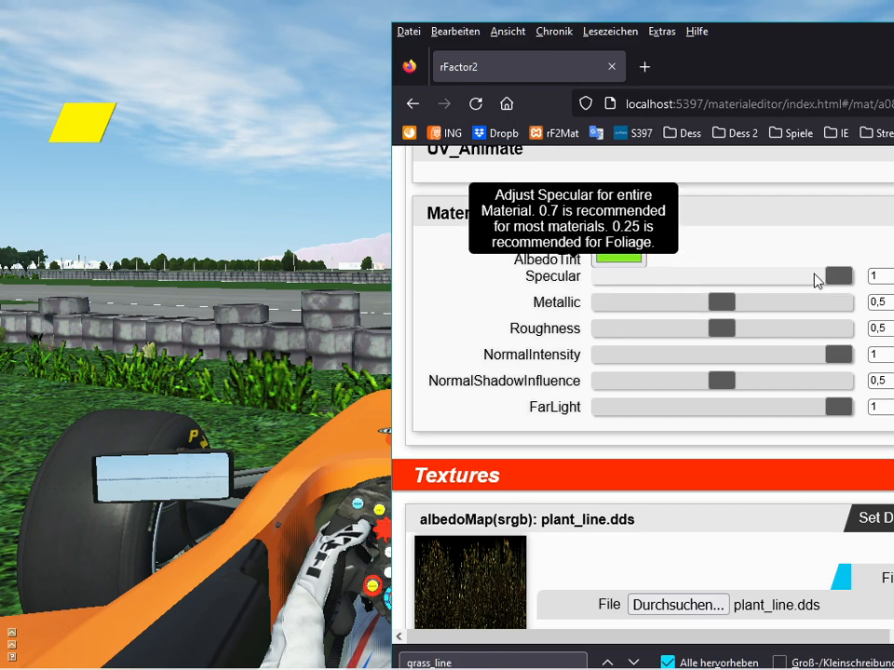
Lower the Specular of Material_Adjust to about 0.468 and apply the changes to GRASS_LINES_MAT.
left_click_drag(833, 280, 714, 305)
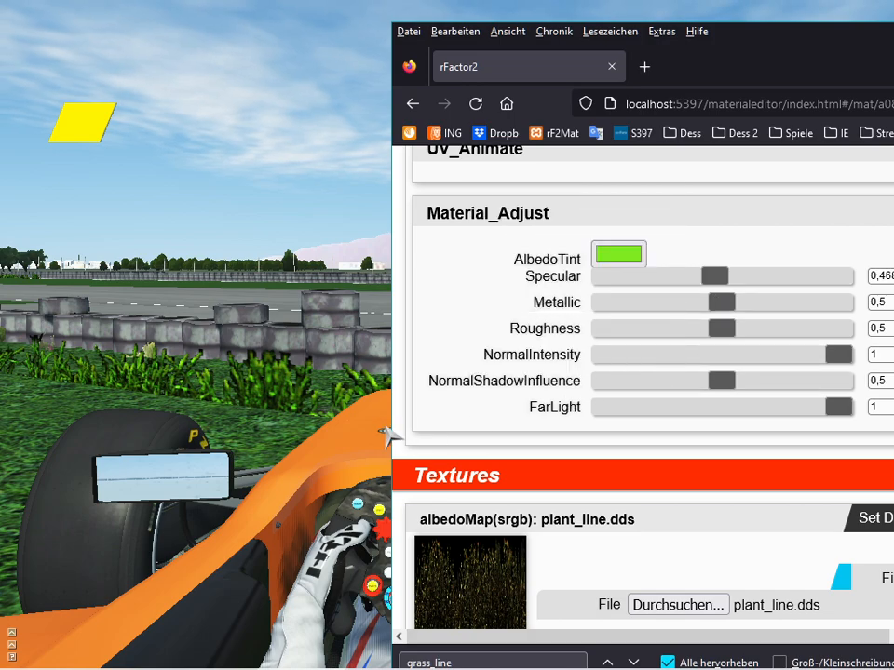
scroll(400, 425, "up", 10)
scroll(407, 418, "up", 8)
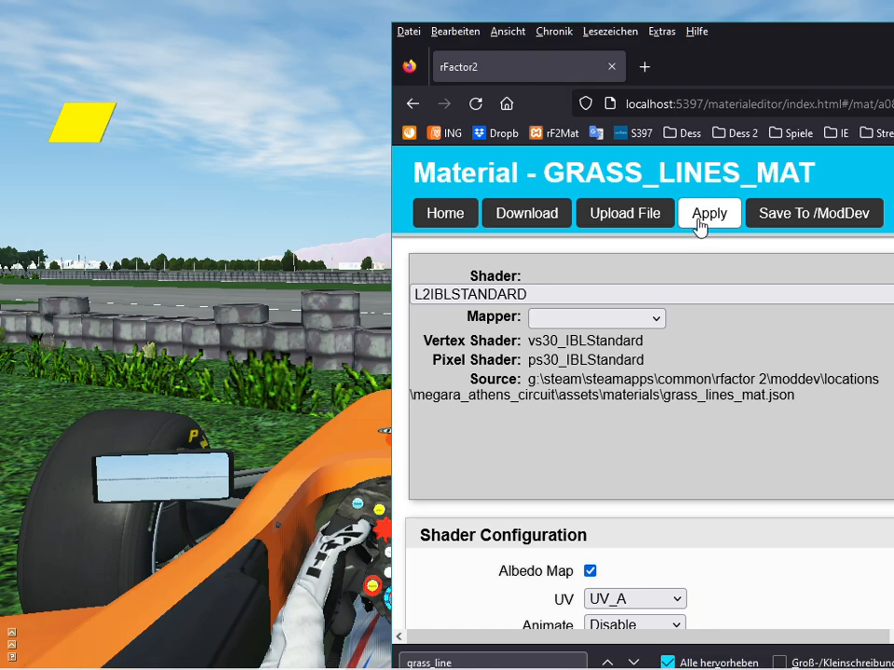
left_click(699, 219)
Set the Material_Adjust Specular to about 0.554 and its Roughness to about 0.49.
scroll(745, 402, "down", 15)
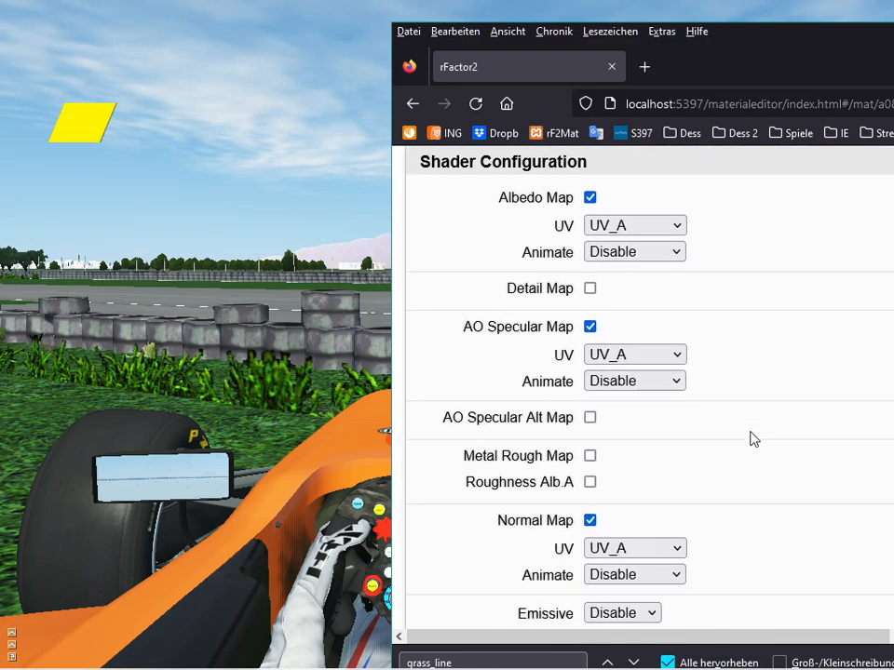
scroll(713, 495, "down", 2)
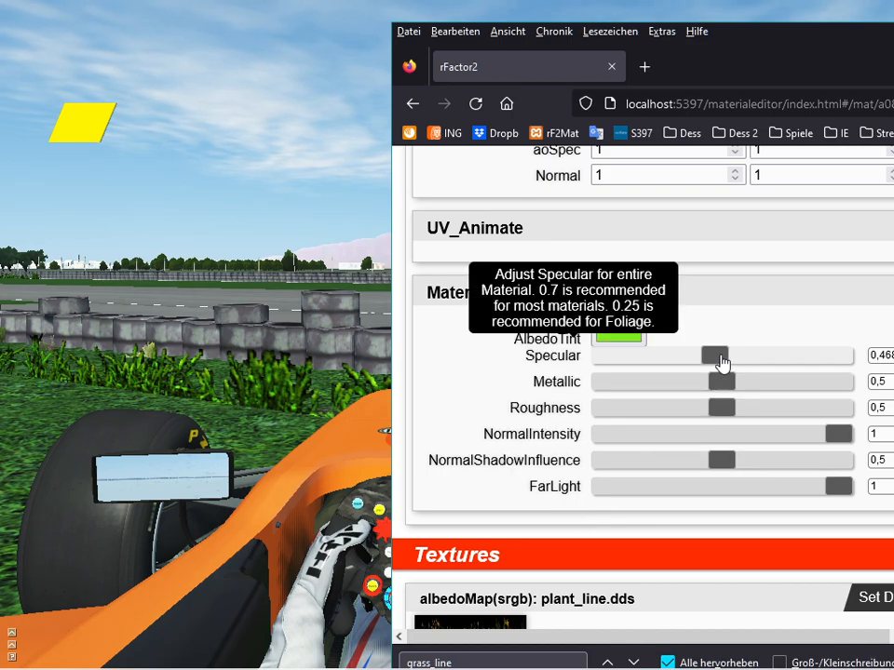
left_click_drag(715, 357, 794, 352)
left_click_drag(645, 354, 735, 357)
mouse_move(723, 410)
left_mouse_down()
mouse_move(624, 410)
mouse_move(786, 408)
mouse_move(603, 417)
mouse_move(810, 405)
mouse_move(631, 414)
mouse_move(734, 417)
mouse_move(703, 425)
mouse_move(607, 425)
mouse_move(765, 423)
mouse_move(722, 424)
left_mouse_up()
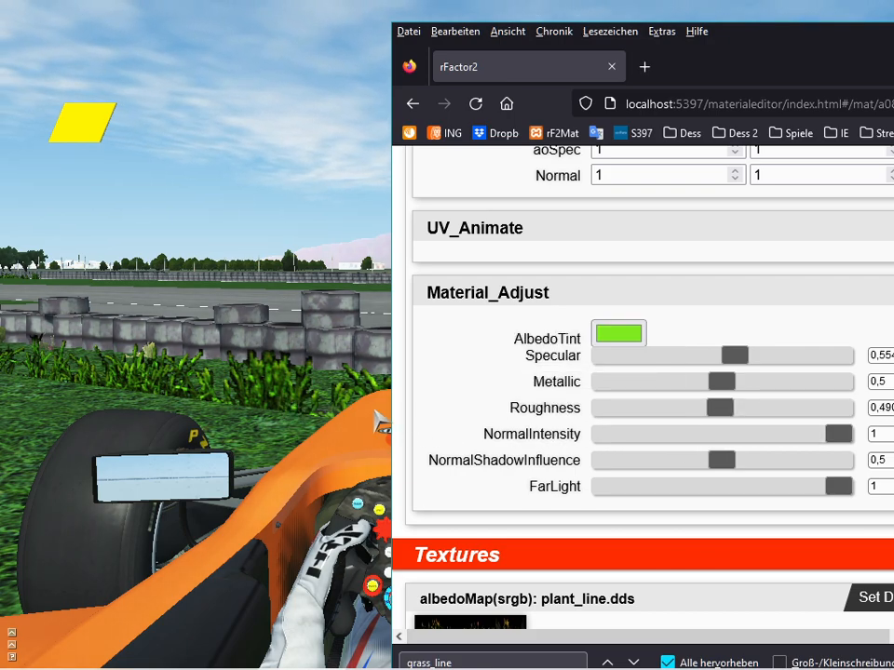
Set NormalIntensity to about 0.692, NormalShadowInfluence to about 0.345 and FarLight to about 0.64.
left_click_drag(834, 443, 689, 472)
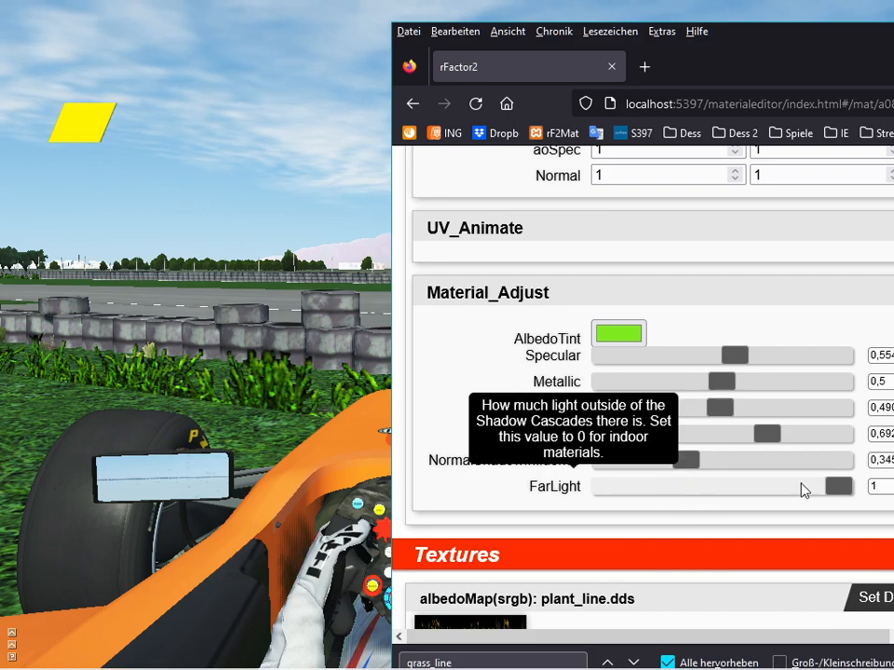
left_click_drag(840, 487, 760, 500)
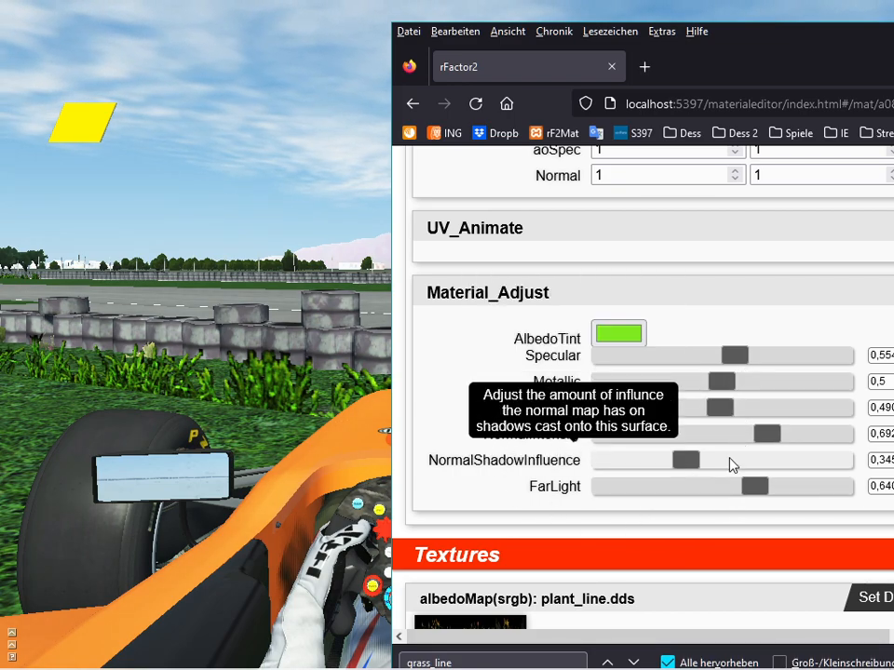
scroll(472, 447, "up", 5)
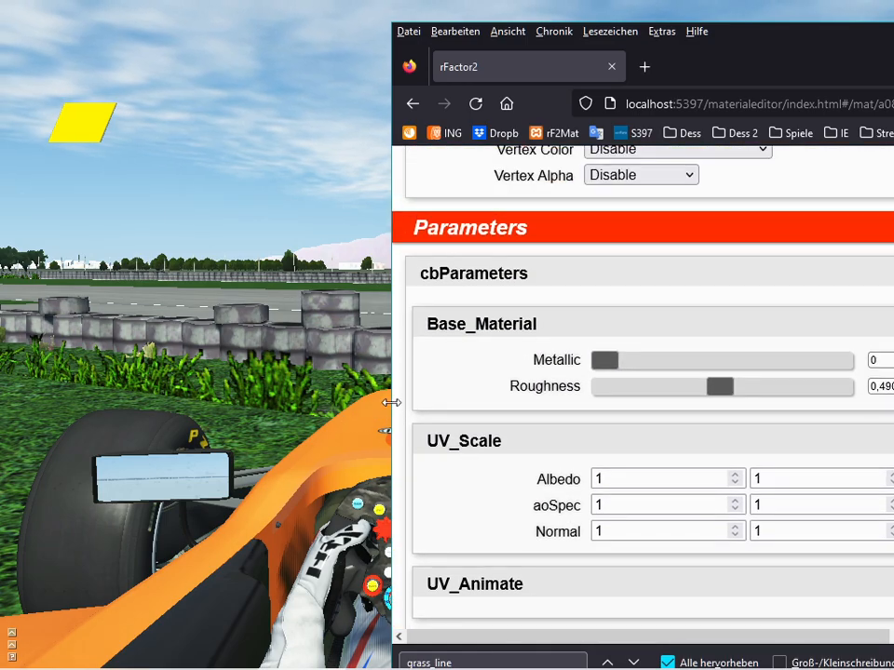
scroll(400, 414, "up", 6)
scroll(415, 403, "up", 8)
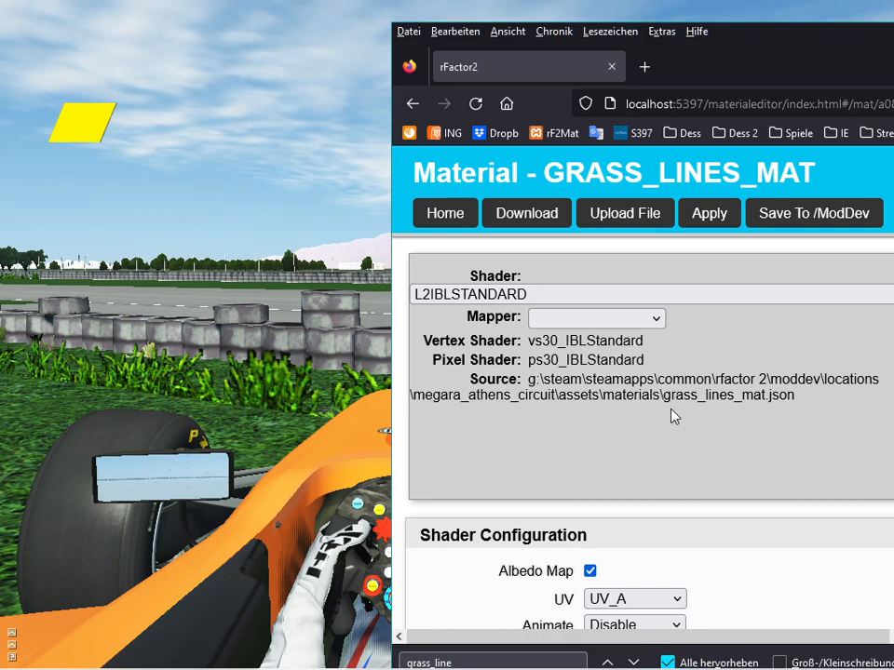
Switch to File Explorer and check the circuit's Assets and MATERIALS folders for the saved GRASS_LINES_MAT.json.
key("alt+Tab")
key("alt+Tab")
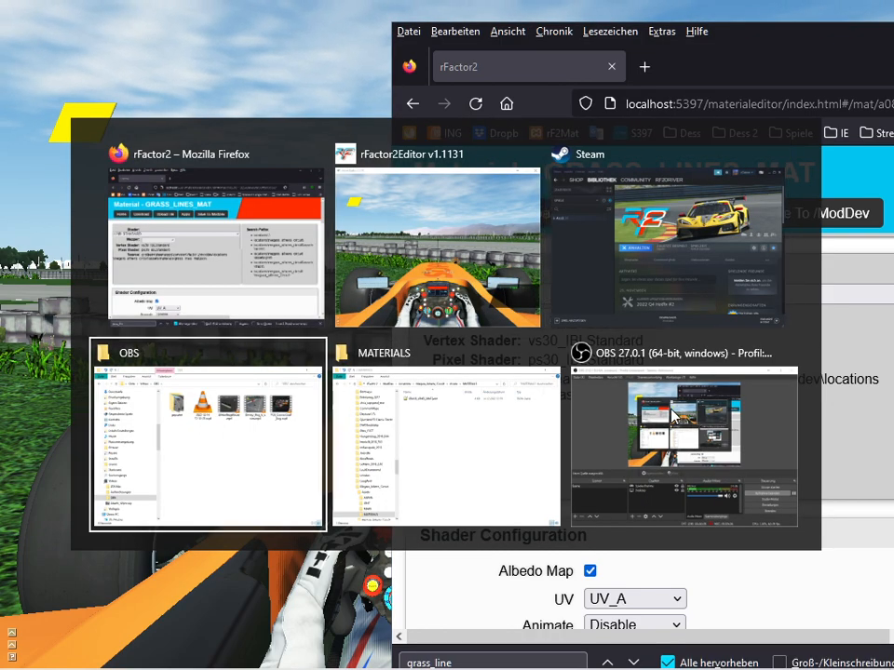
key("alt+Tab")
key("alt+Tab")
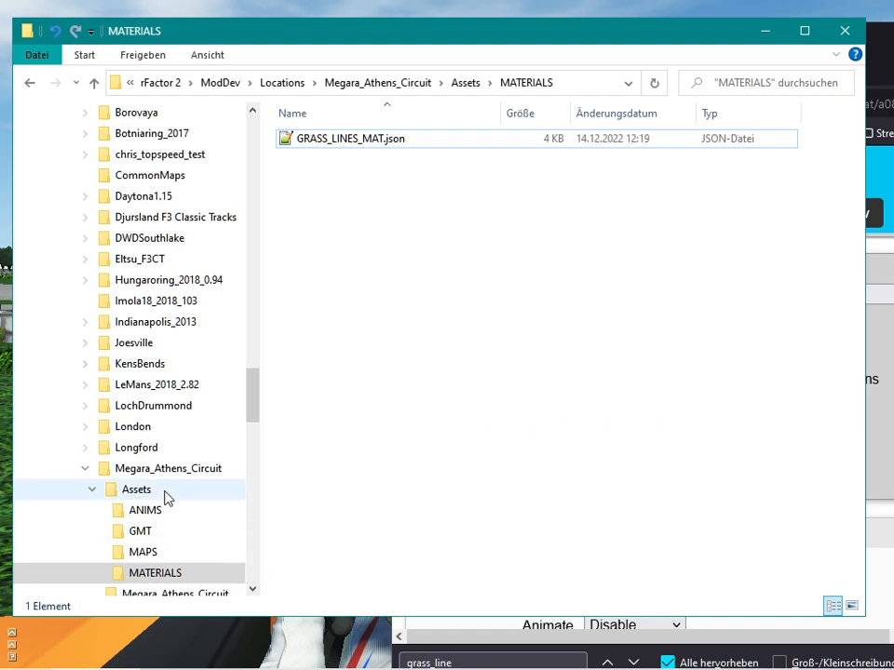
left_click(113, 491)
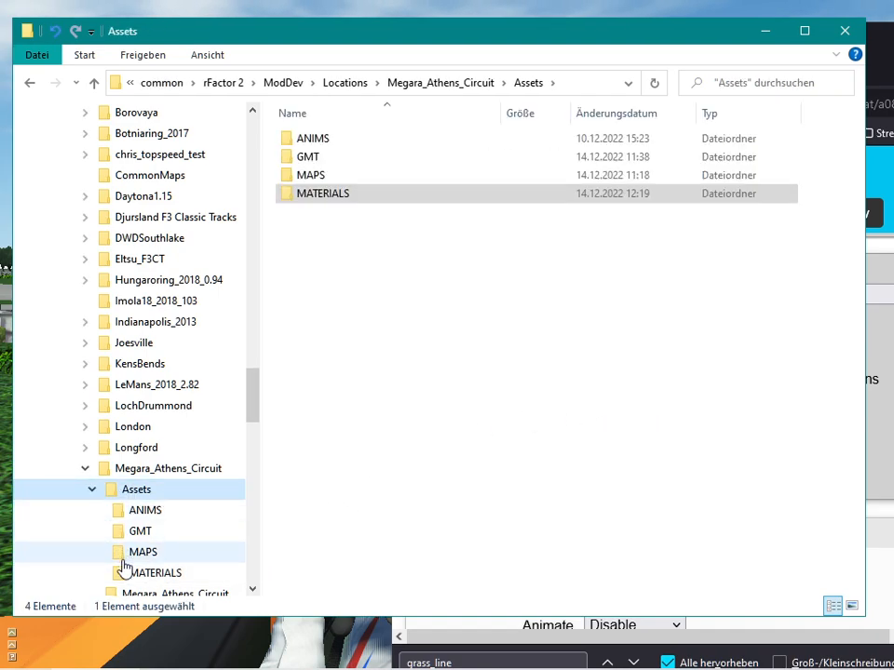
left_click(128, 573)
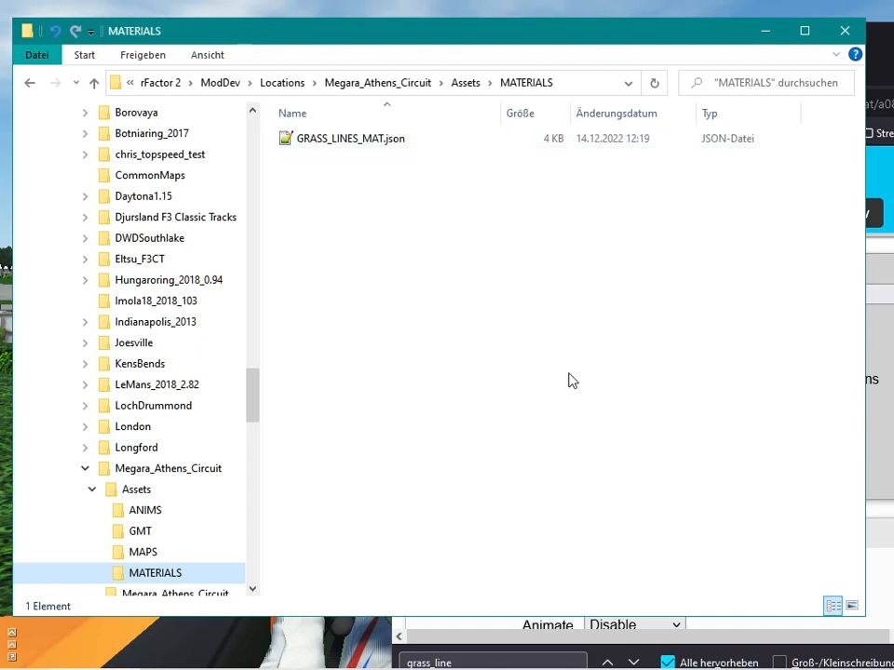
Switch to the rFactor 2 editor, leave the Megara Athens track session and quit the program.
mouse_move(472, 667)
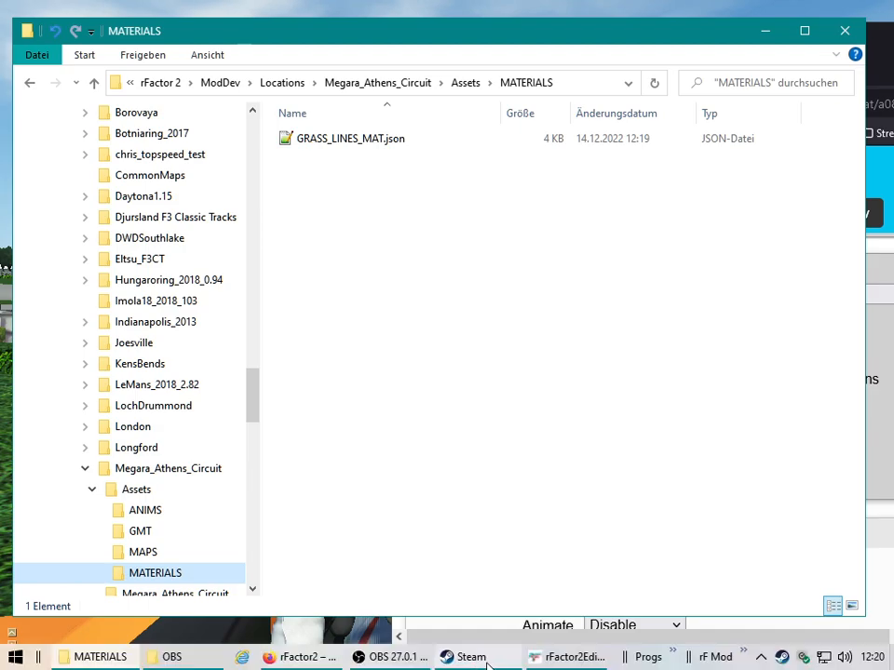
left_click(537, 663)
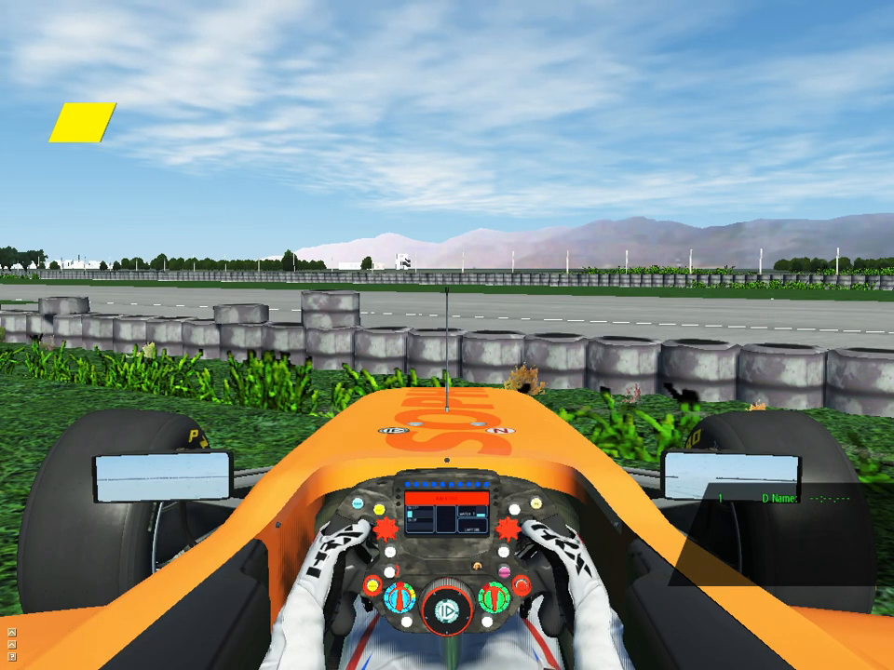
key("Escape")
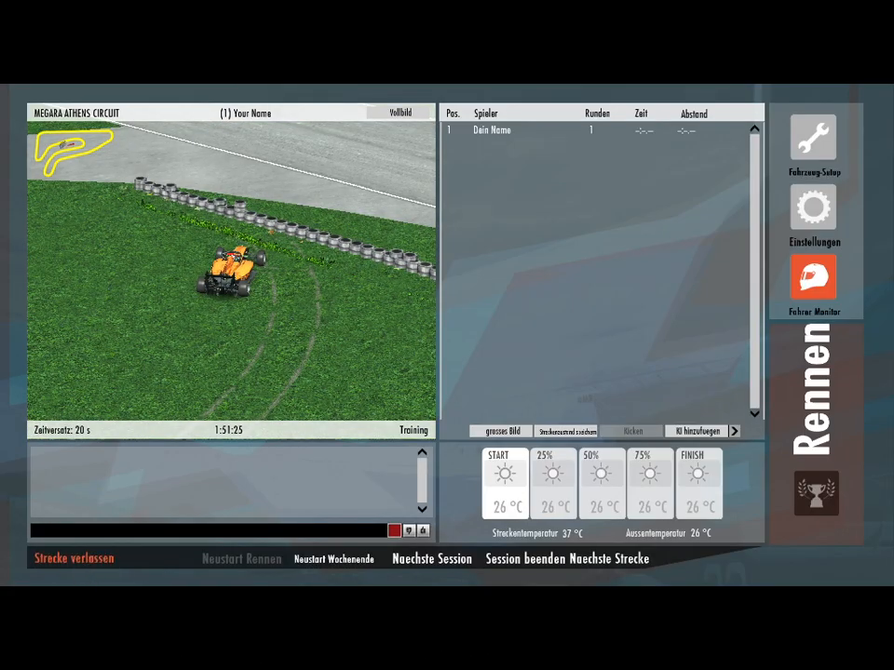
left_click(74, 559)
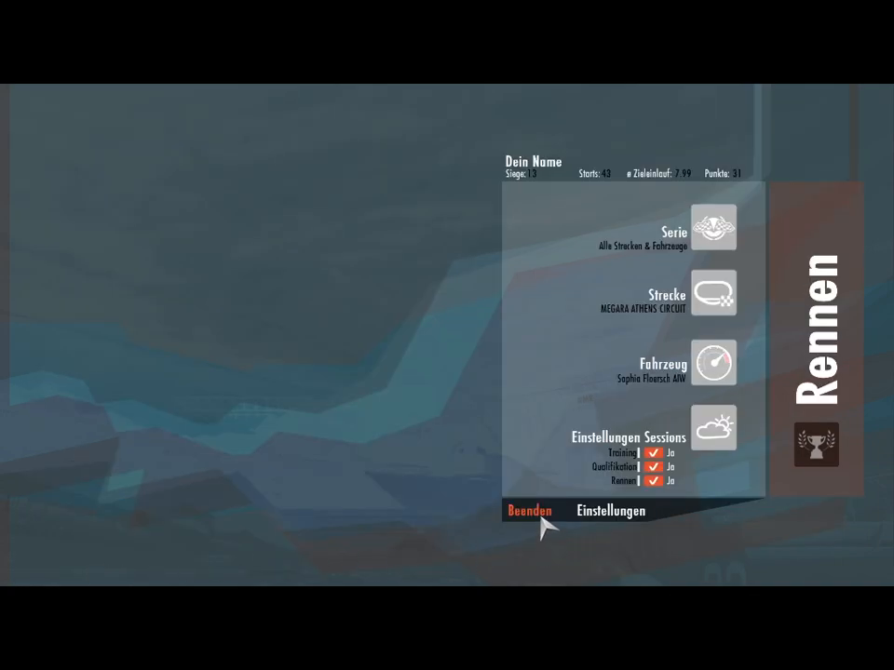
left_click(529, 511)
left_click(533, 358)
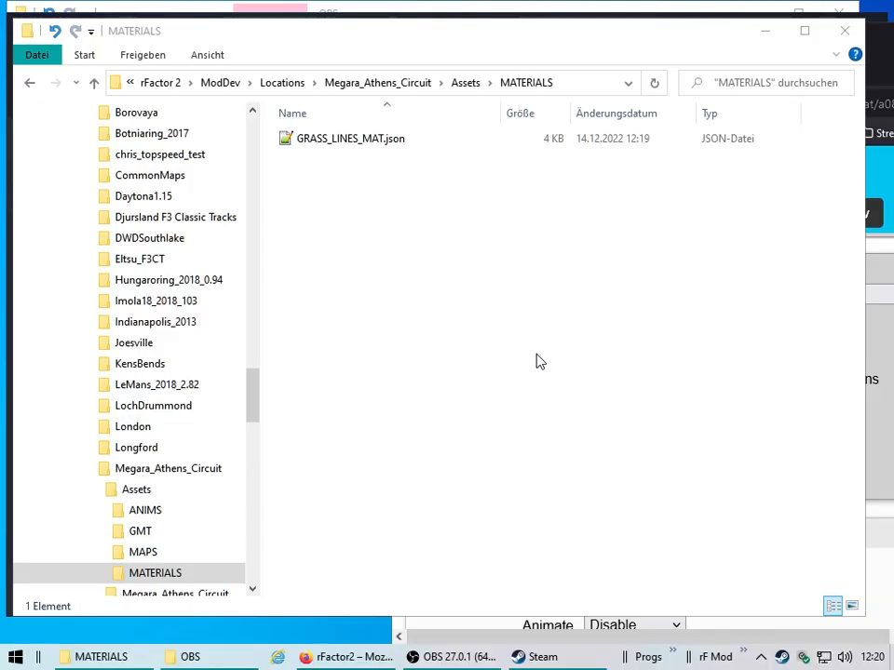
Select GRASS_LINES_MAT.json in the MATERIALS folder, then open the parent Megara_Athens_Circuit folder to view its files.
left_click(295, 143)
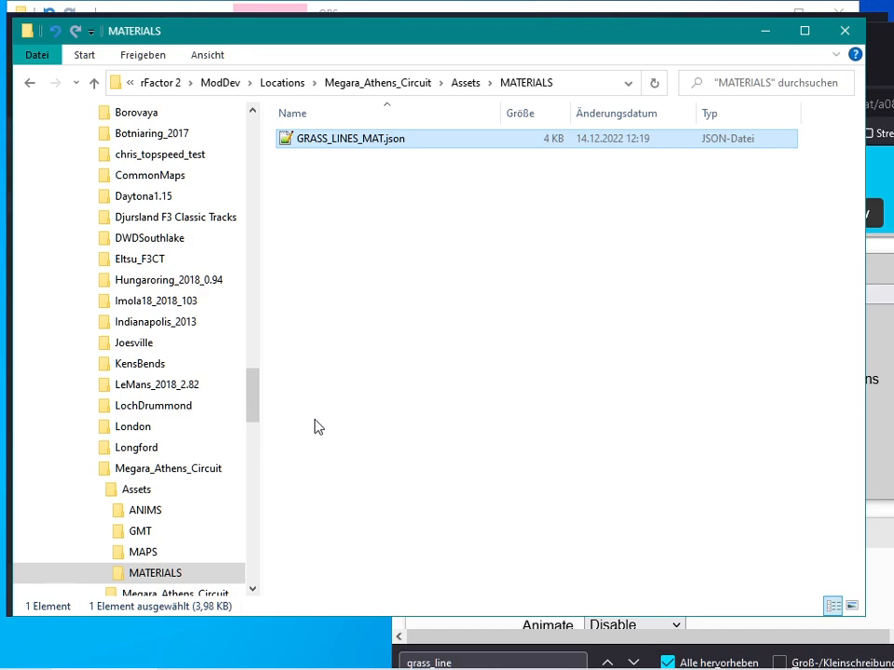
left_click_drag(253, 409, 258, 421)
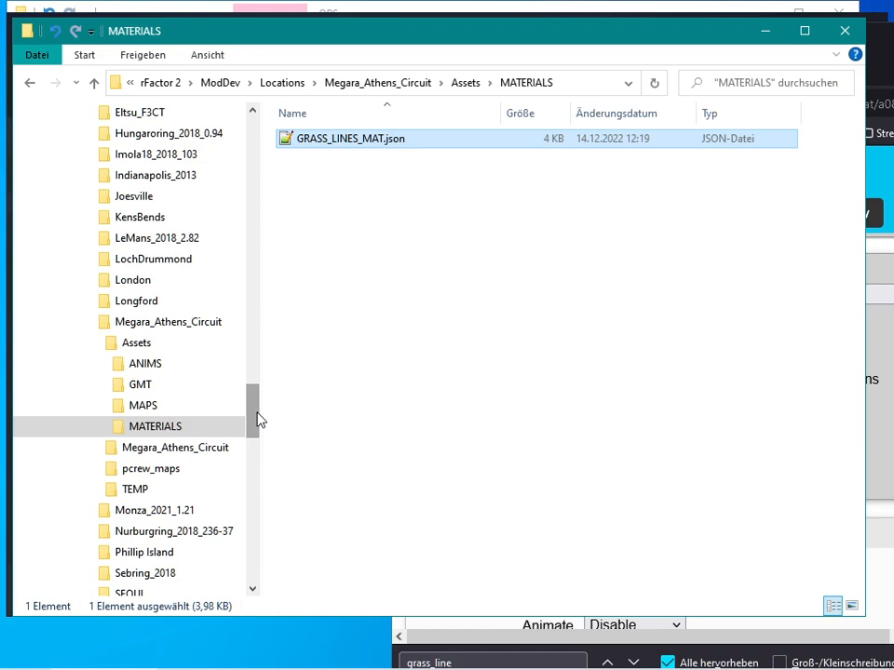
left_click(140, 322)
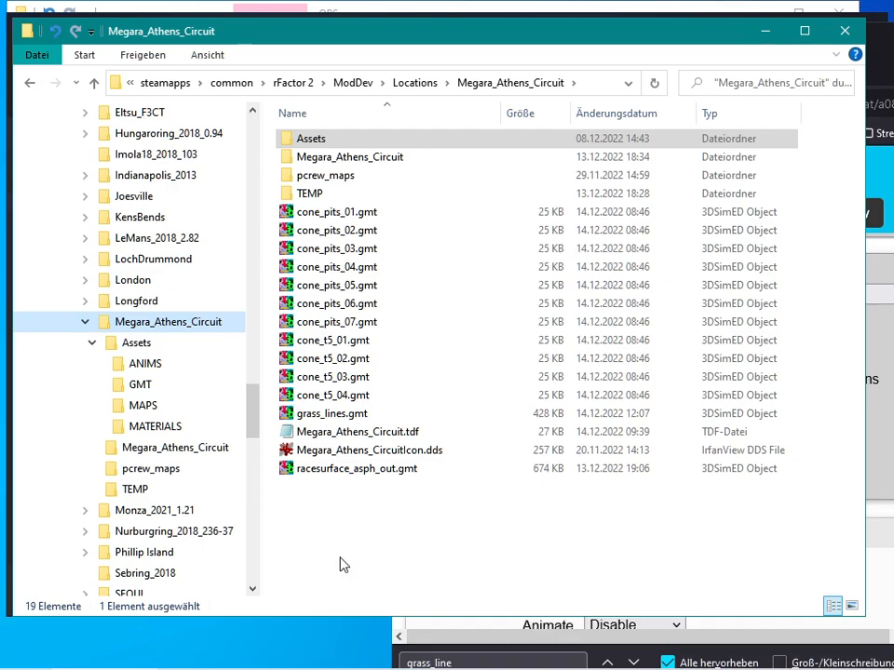